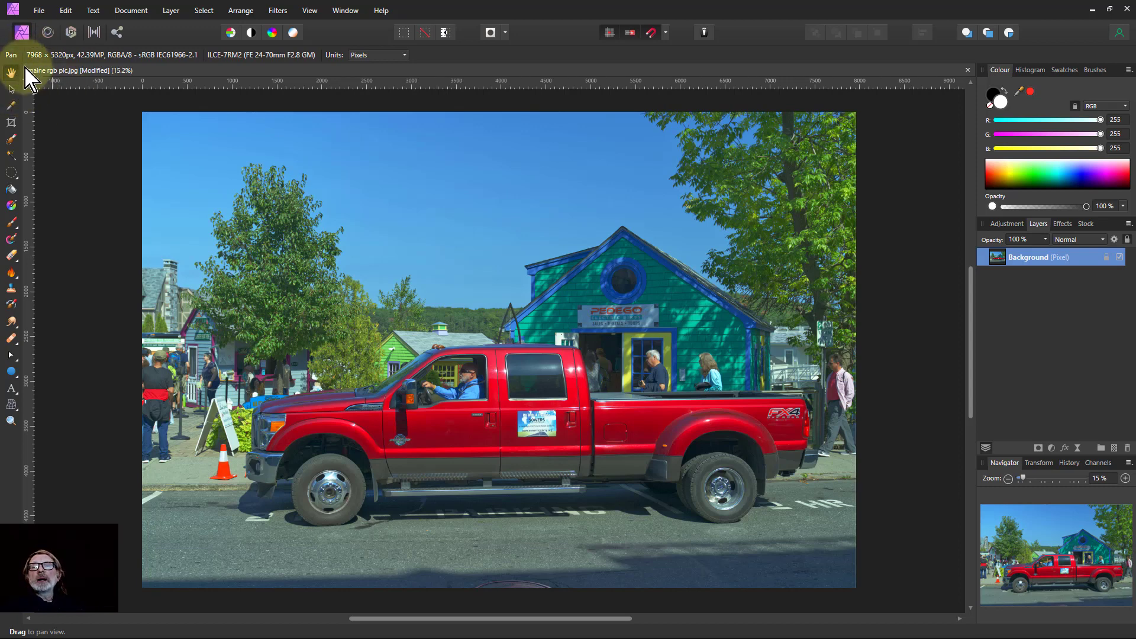
# Switch through the Paint, Colour Replacement and Smudge Brush tools, ending with the Paint Brush Tool active
pyautogui.click(13, 72)
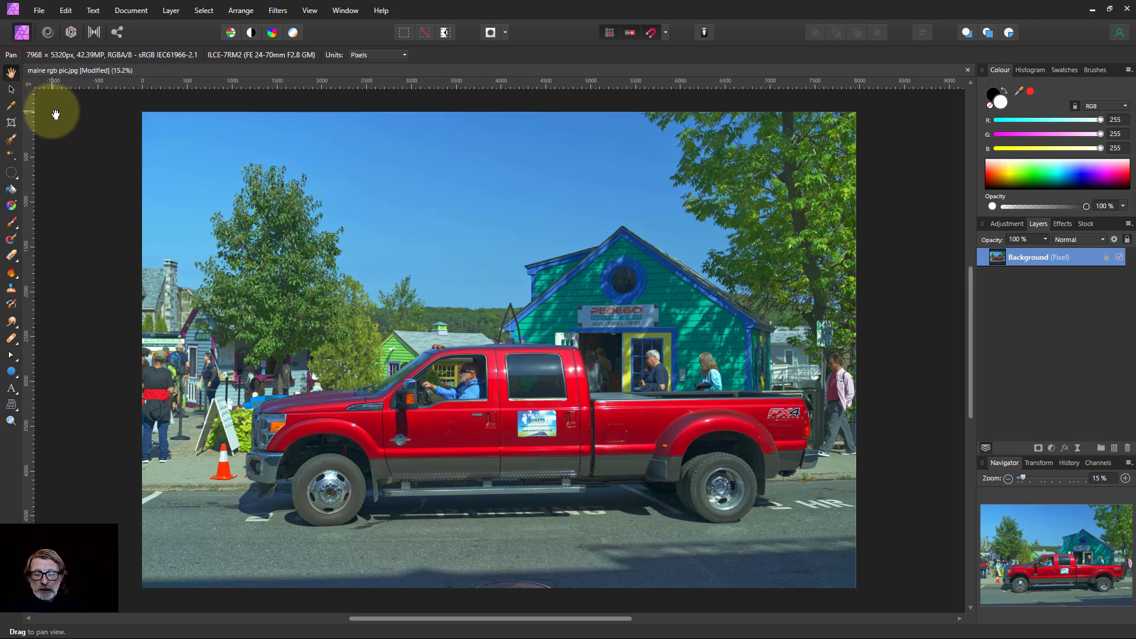
pyautogui.press('b')
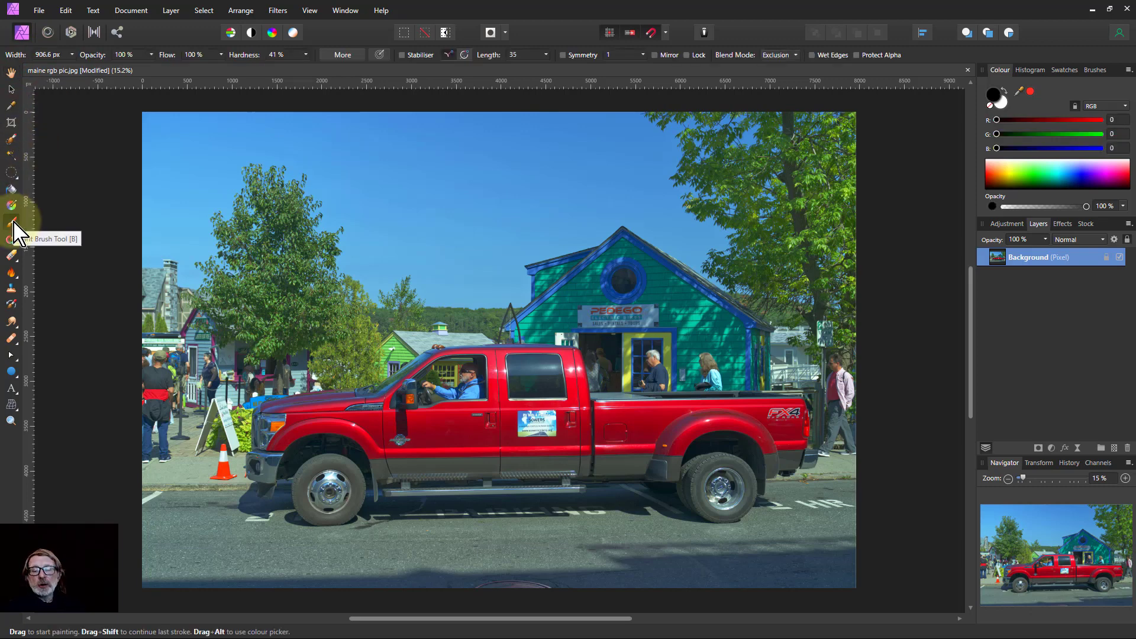
pyautogui.press('b')
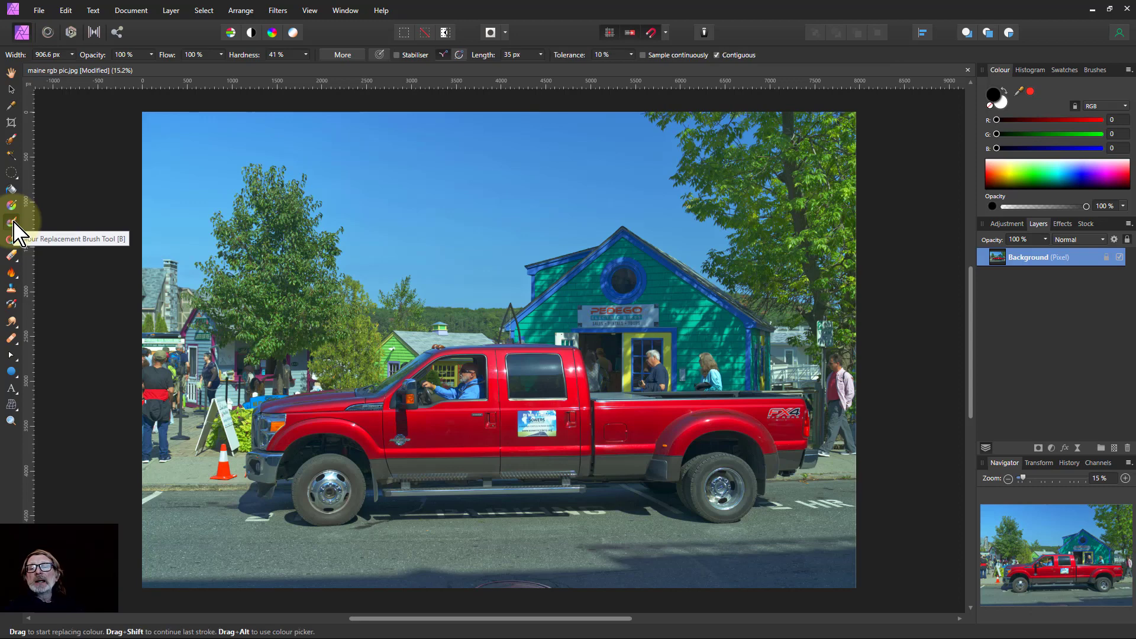
pyautogui.press('b')
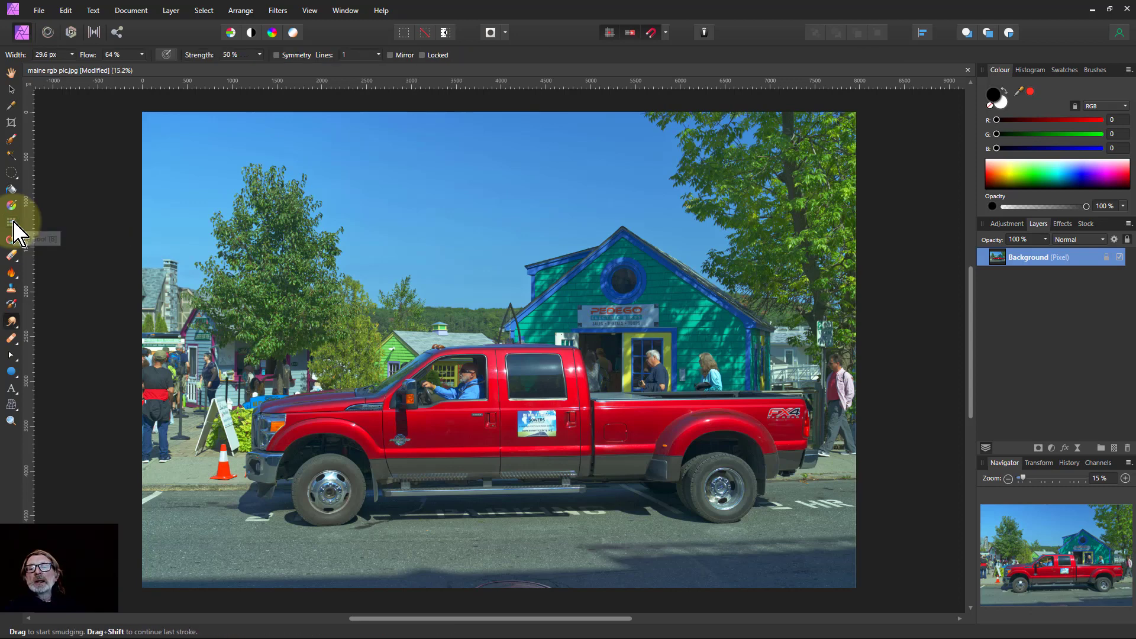
pyautogui.click(14, 323)
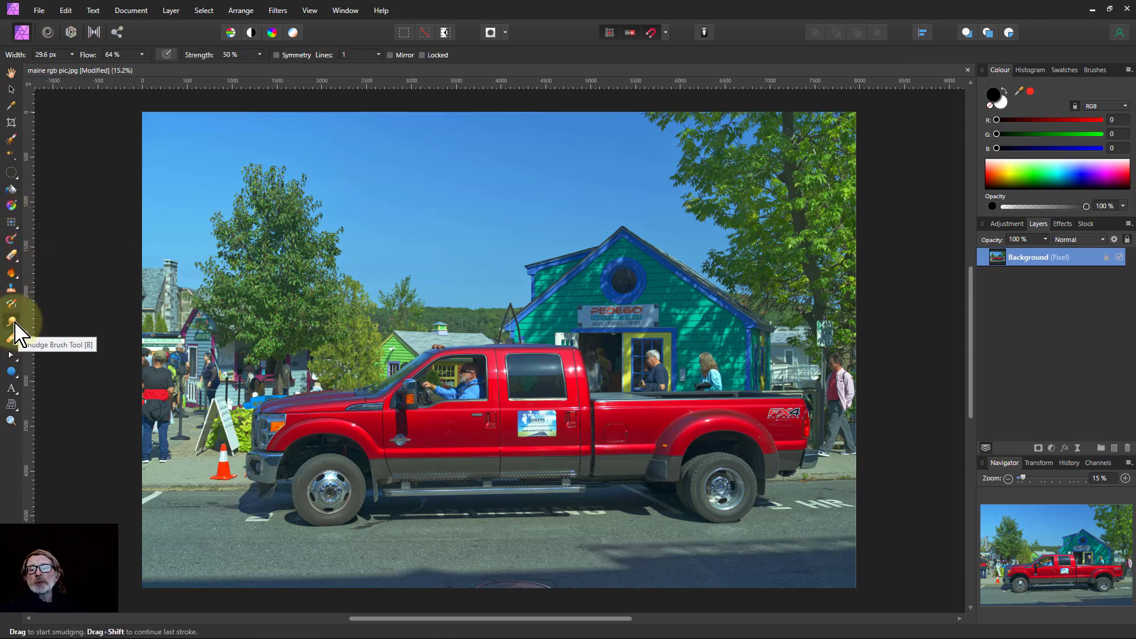
pyautogui.press('b')
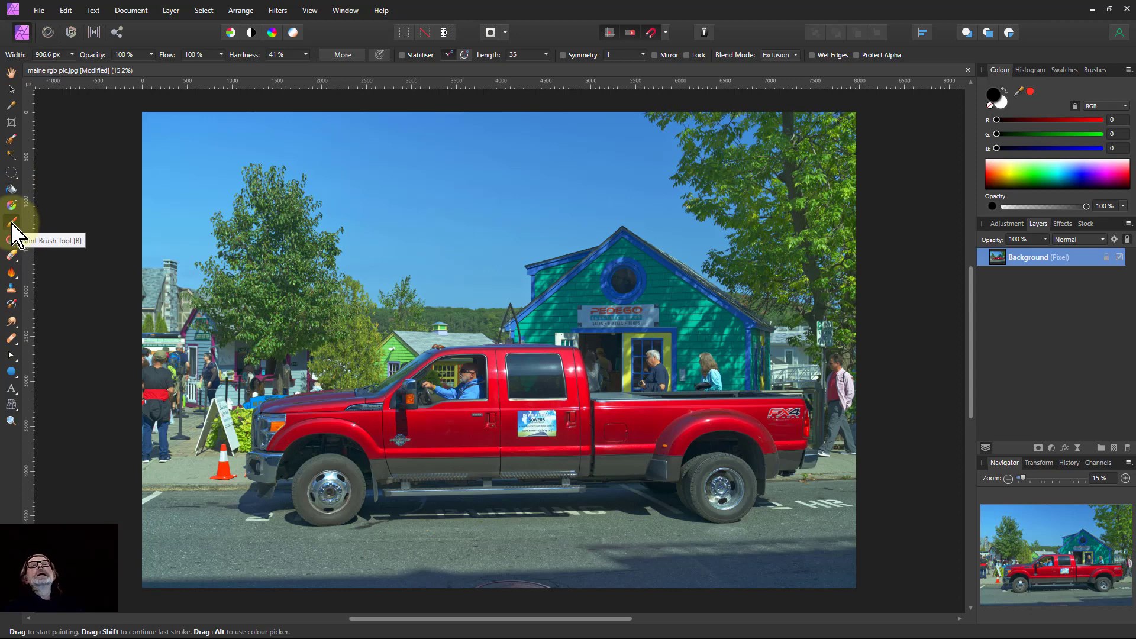
# Set the brush colour to bright green (RGB 59, 255, 89), try a stroke across the house and truck cab, and undo it
pyautogui.click(1041, 181)
pyautogui.moveTo(790, 183)
pyautogui.mouseDown()
pyautogui.moveTo(717, 204)
pyautogui.moveTo(672, 268)
pyautogui.moveTo(626, 293)
pyautogui.moveTo(593, 338)
pyautogui.moveTo(440, 364)
pyautogui.moveTo(343, 341)
pyautogui.mouseUp()
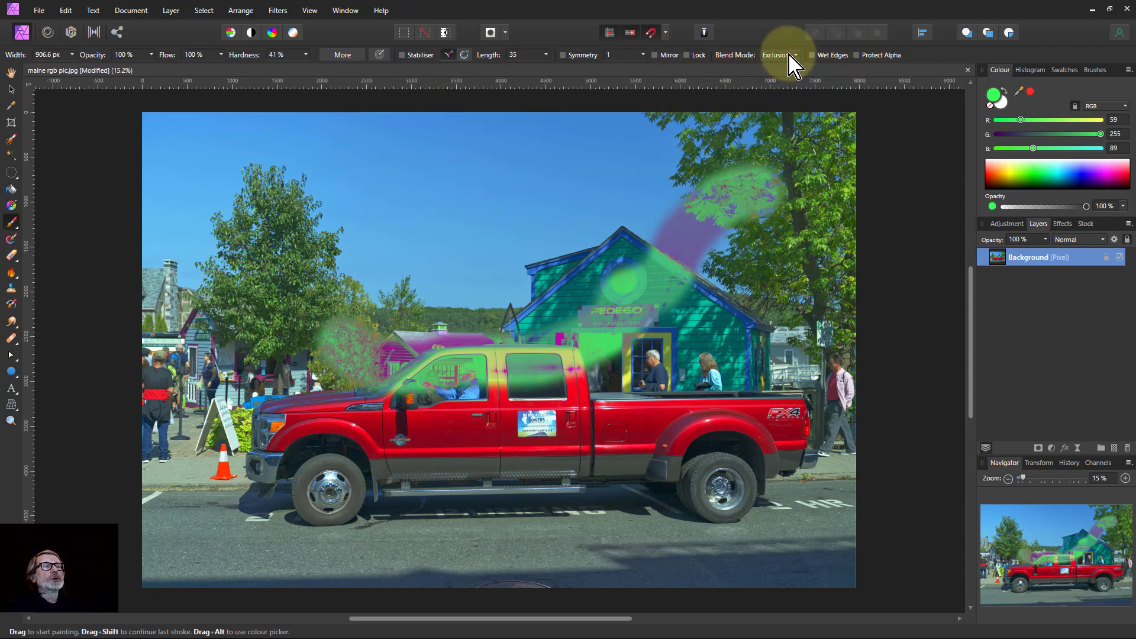
pyautogui.hotkey('ctrl', 'z')
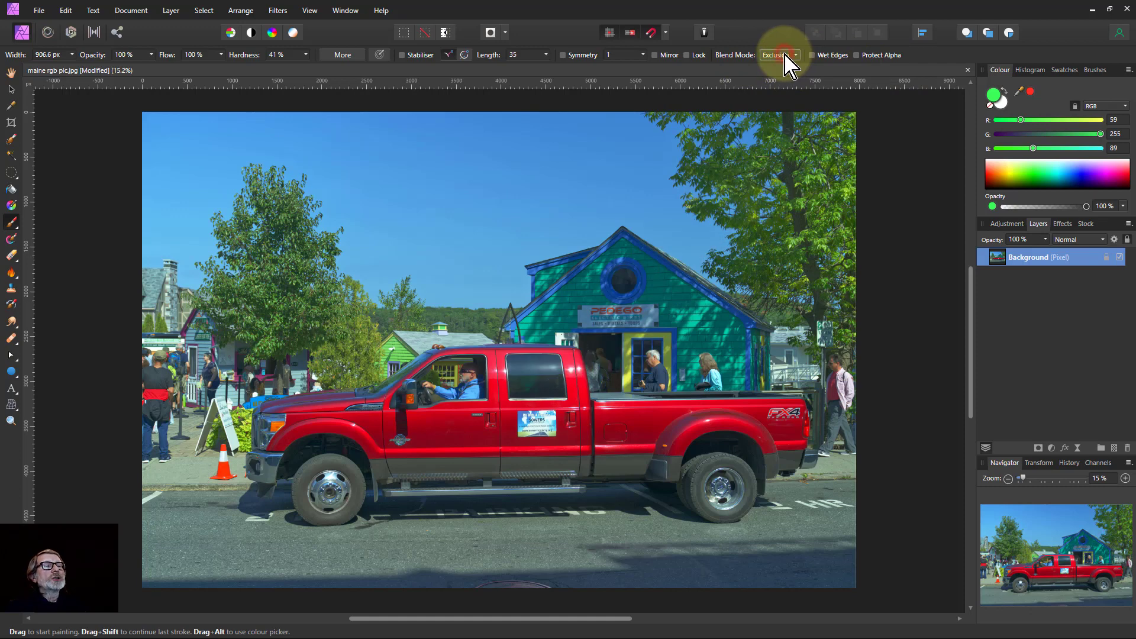
# Set the brush blend mode to Normal and paint a horizontal green stroke in the sky above the house, undoing the extra dabs
pyautogui.click(772, 55)
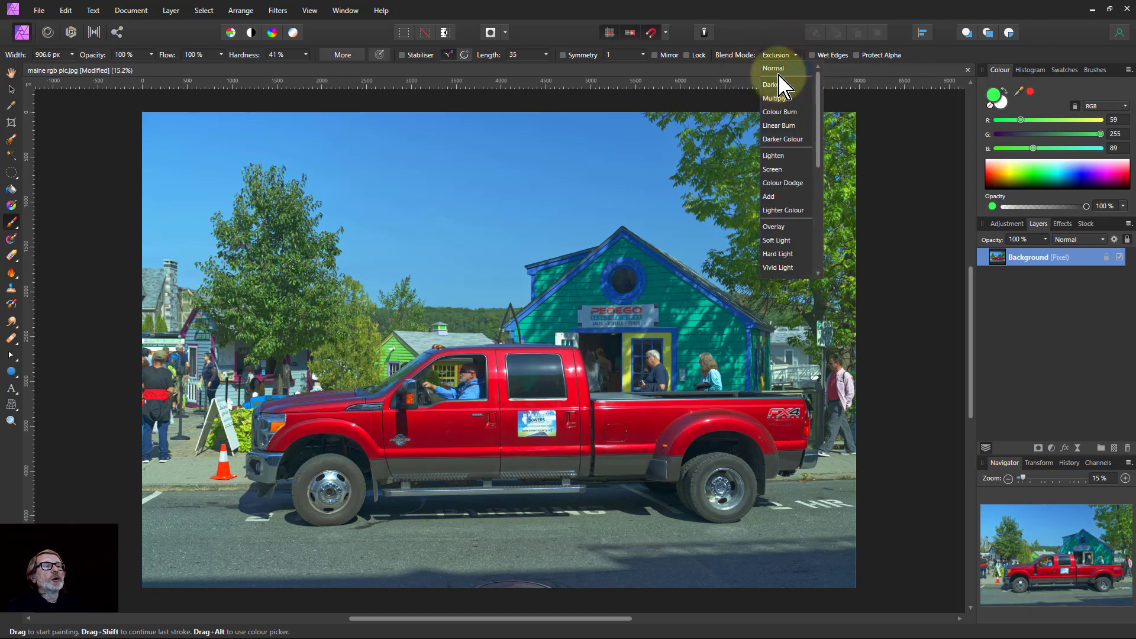
pyautogui.click(776, 69)
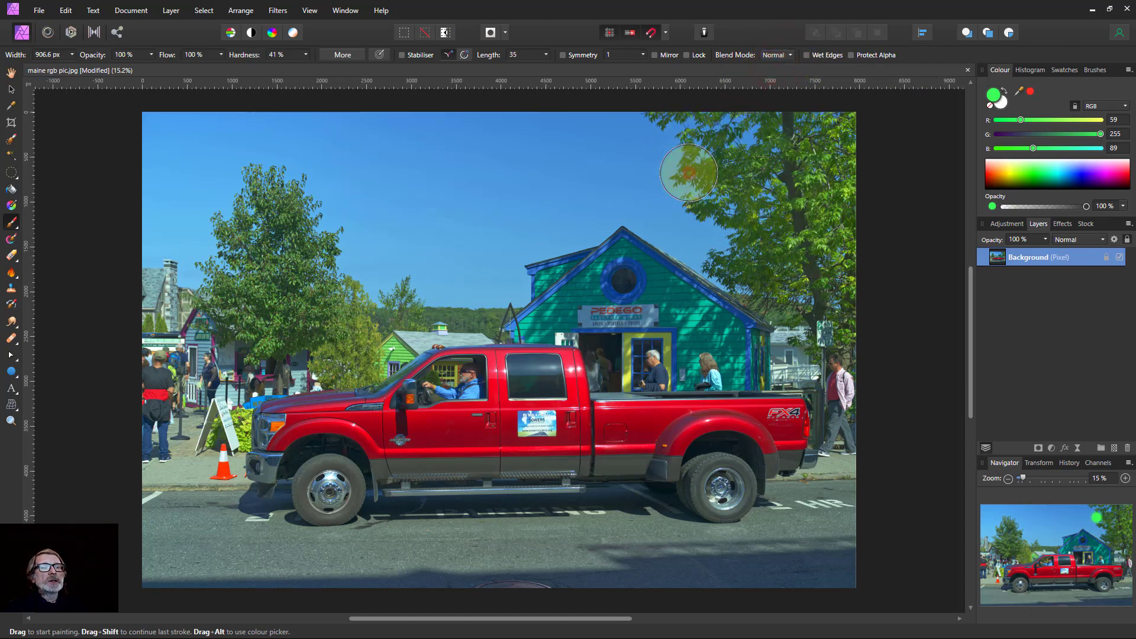
pyautogui.moveTo(688, 173); pyautogui.dragTo(520, 173)
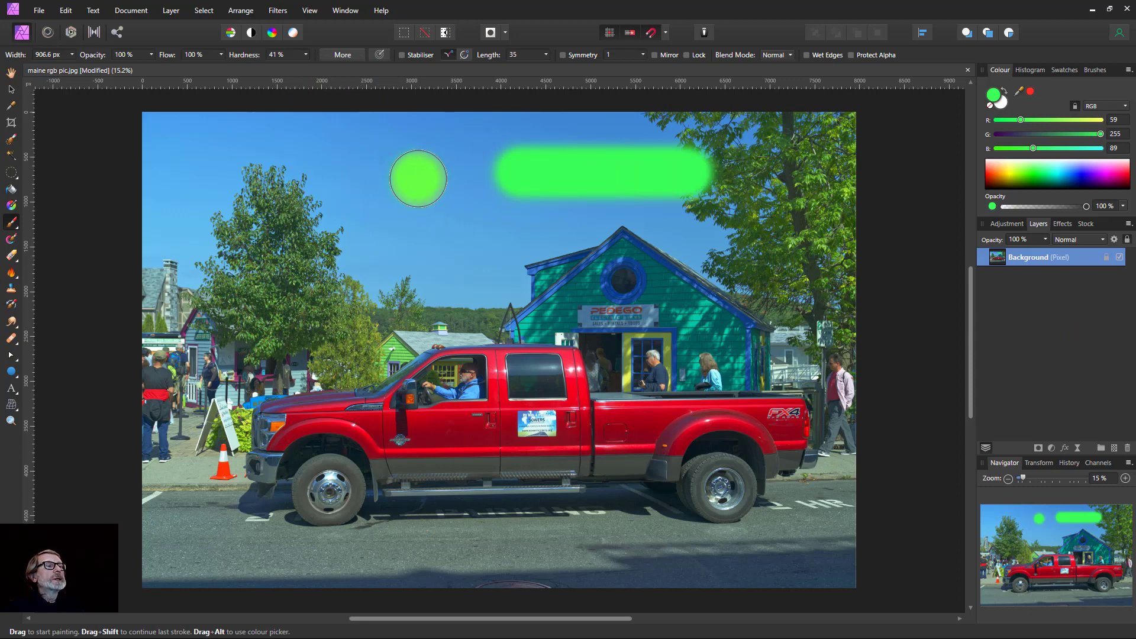
pyautogui.hotkey('ctrl', 'z')
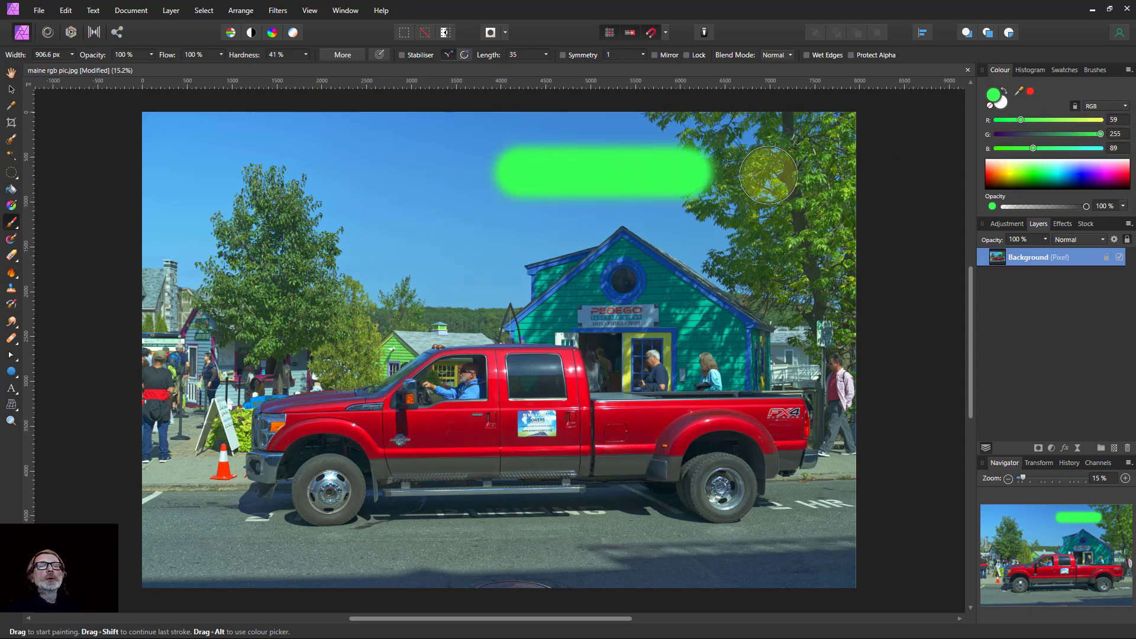
pyautogui.click(424, 157)
pyautogui.hotkey('ctrl', 'z')
# Set the brush spacing to 41 % and paint a diagonal green test stroke over the smaller tree
pyautogui.click(346, 56)
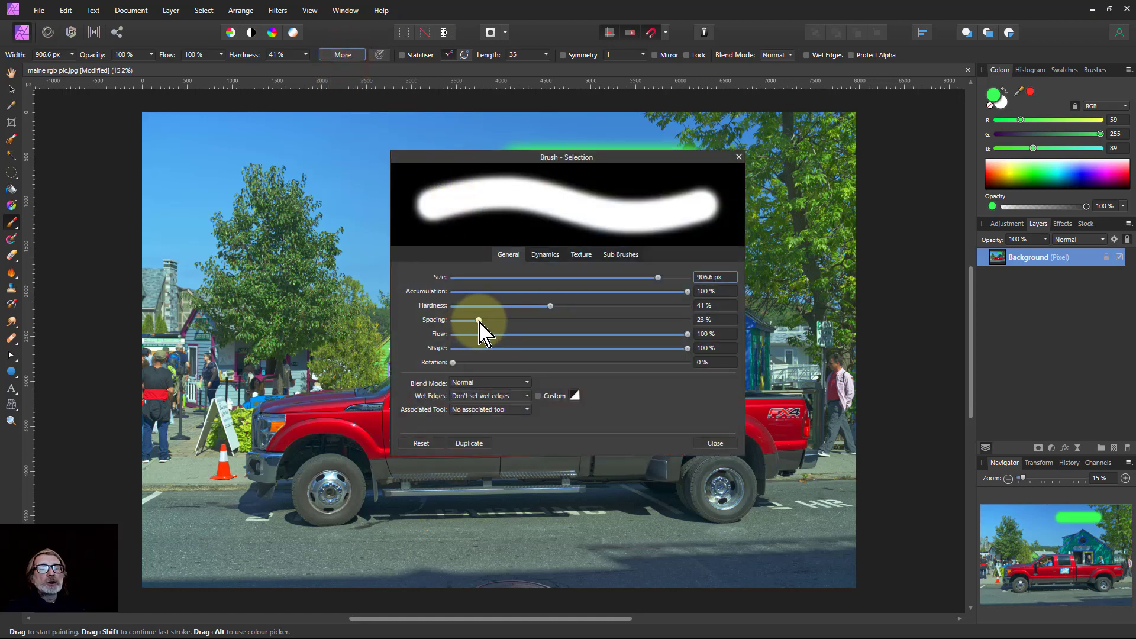
pyautogui.moveTo(479, 322)
pyautogui.mouseDown()
pyautogui.moveTo(535, 329)
pyautogui.moveTo(501, 327)
pyautogui.mouseUp()
pyautogui.click(263, 175)
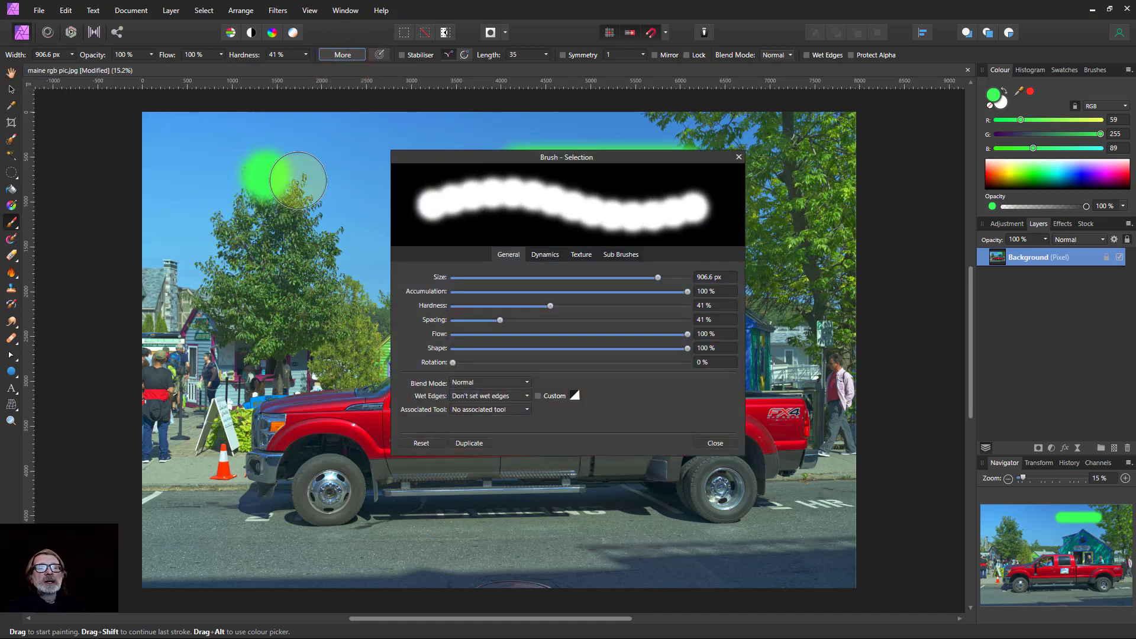
pyautogui.moveTo(335, 171); pyautogui.dragTo(191, 214)
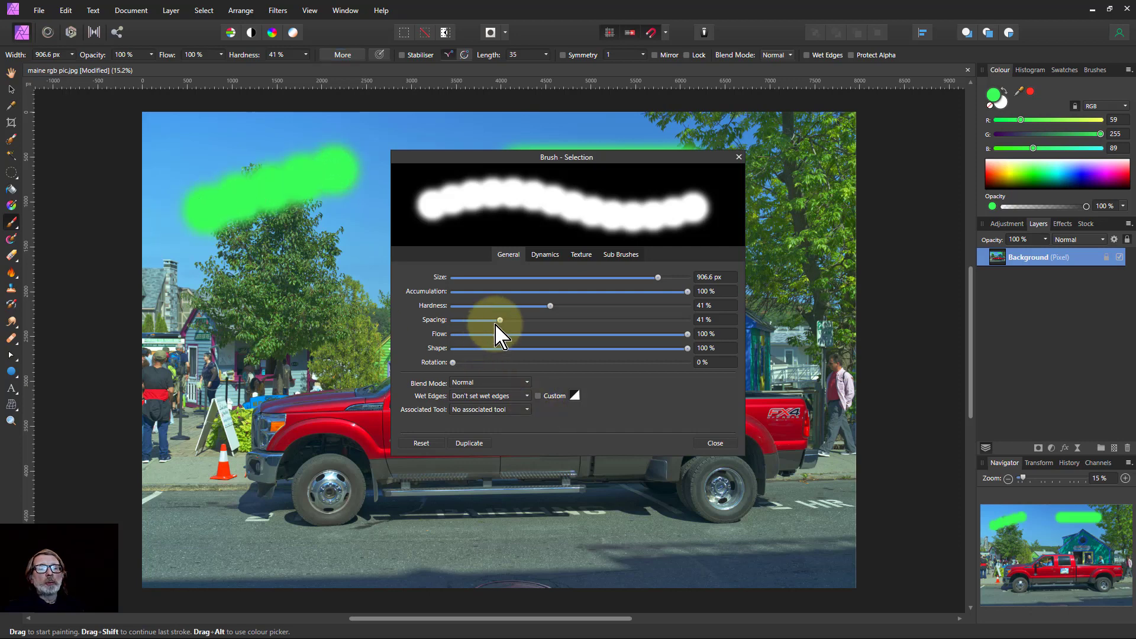
# Set the brush spacing to 15 %, try single dabs near the roof, and undo all the green paint
pyautogui.moveTo(500, 320); pyautogui.dragTo(469, 329)
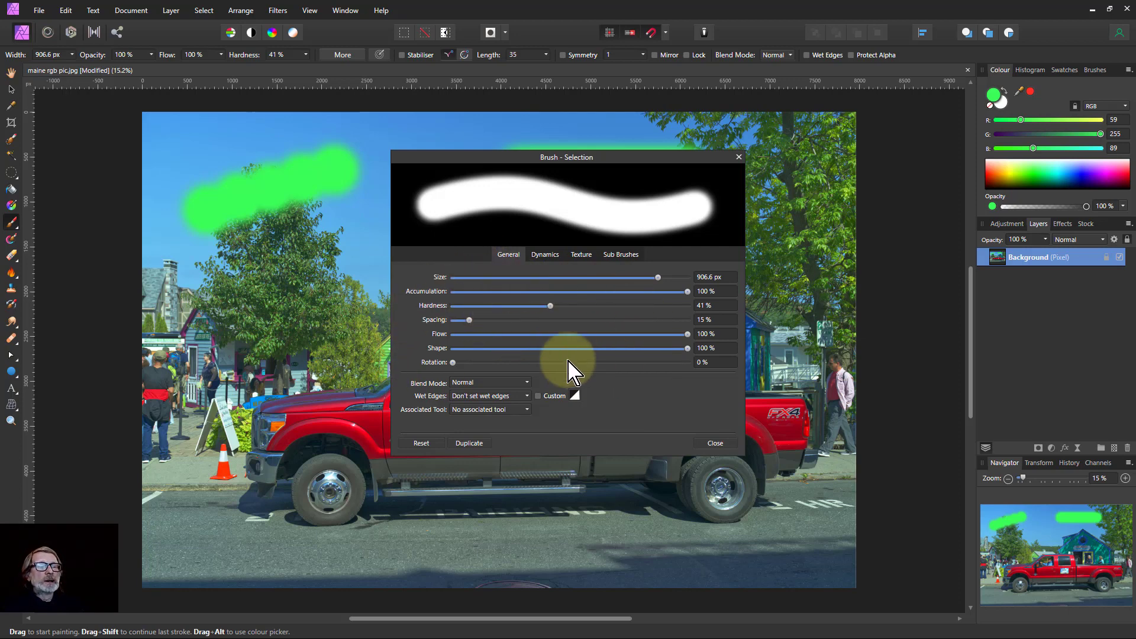
pyautogui.click(710, 442)
pyautogui.click(560, 262)
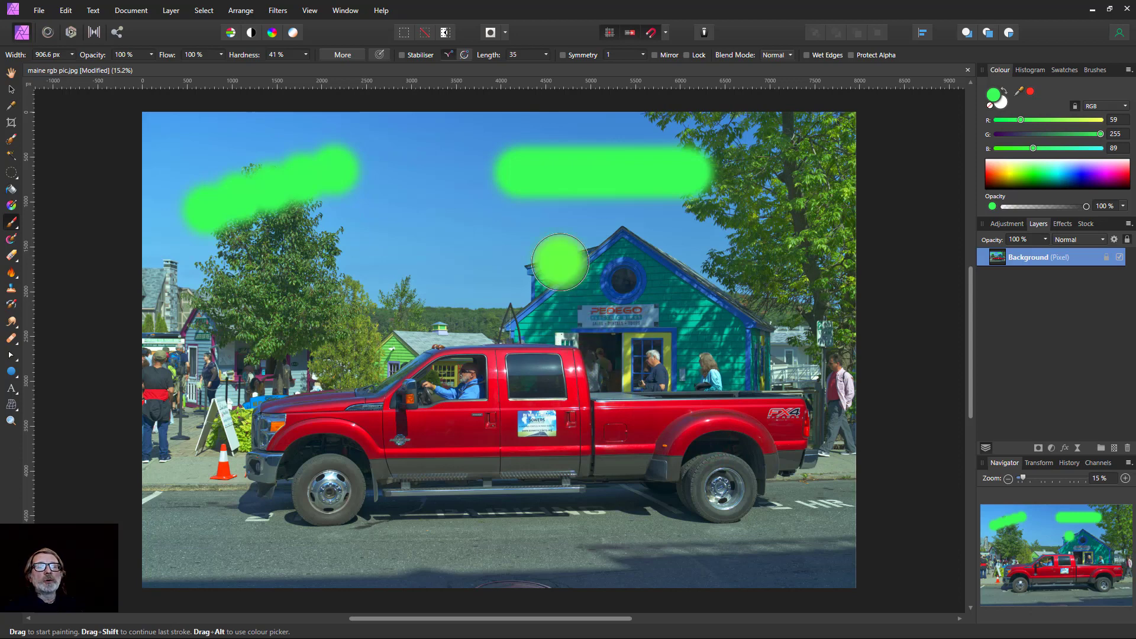
pyautogui.hotkey('ctrl', 'z')
pyautogui.hotkey('ctrl', 'z')
pyautogui.hotkey('ctrl', 'z')
pyautogui.hotkey('ctrl', 'z')
pyautogui.click(602, 240)
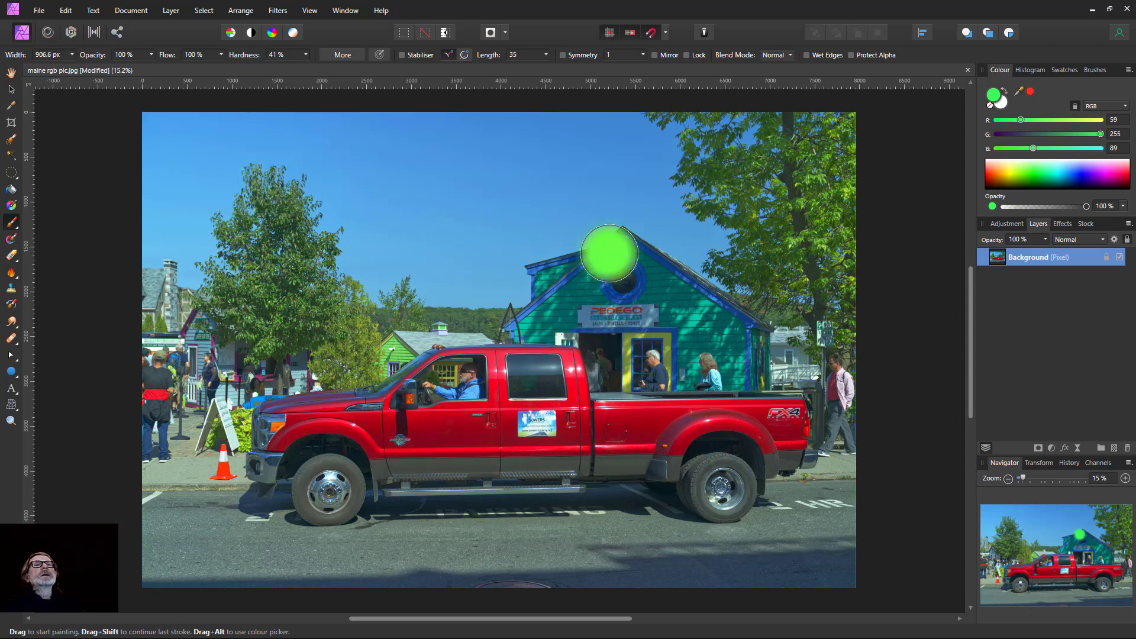
pyautogui.hotkey('ctrl', 'z')
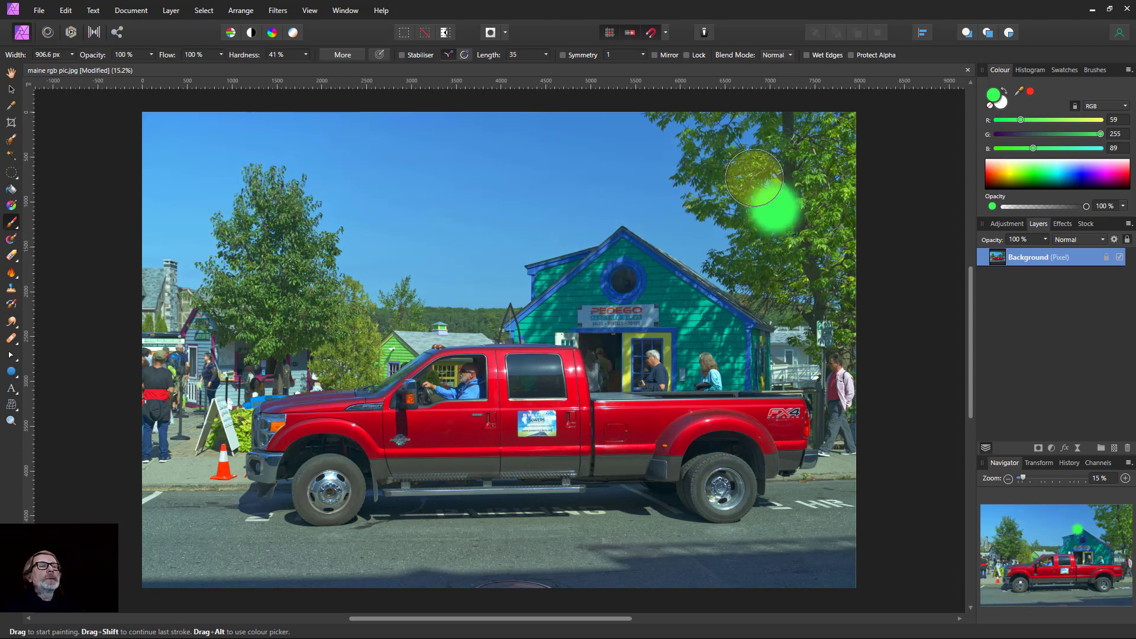
# Try a green stroke along the truck body in Darken blend mode, undo it, and return the brush to Normal
pyautogui.click(776, 55)
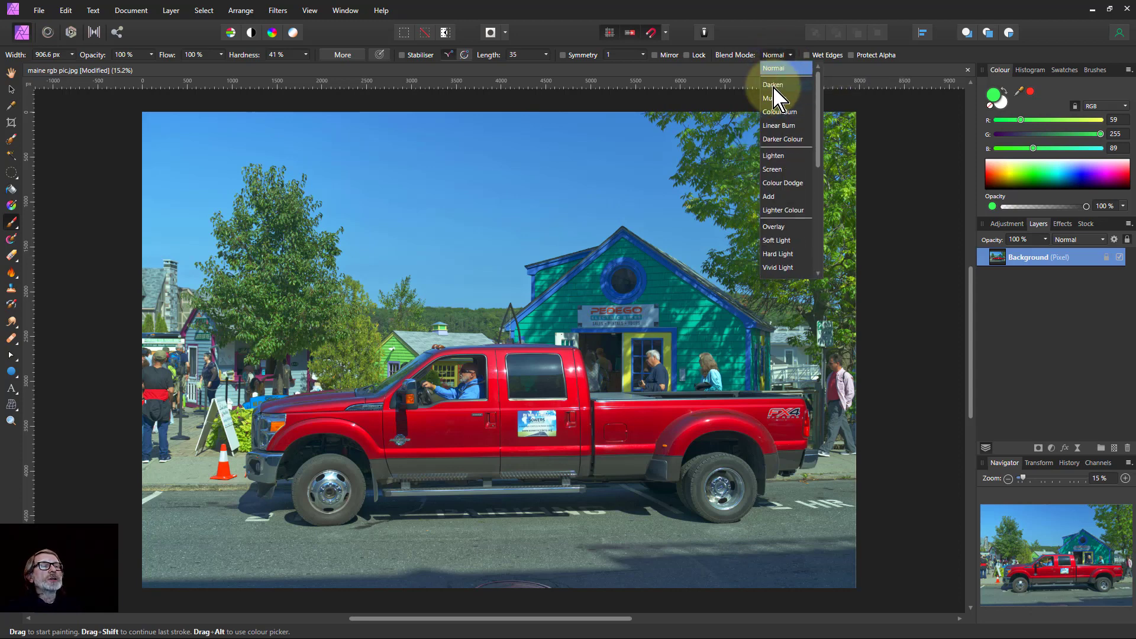
pyautogui.click(774, 85)
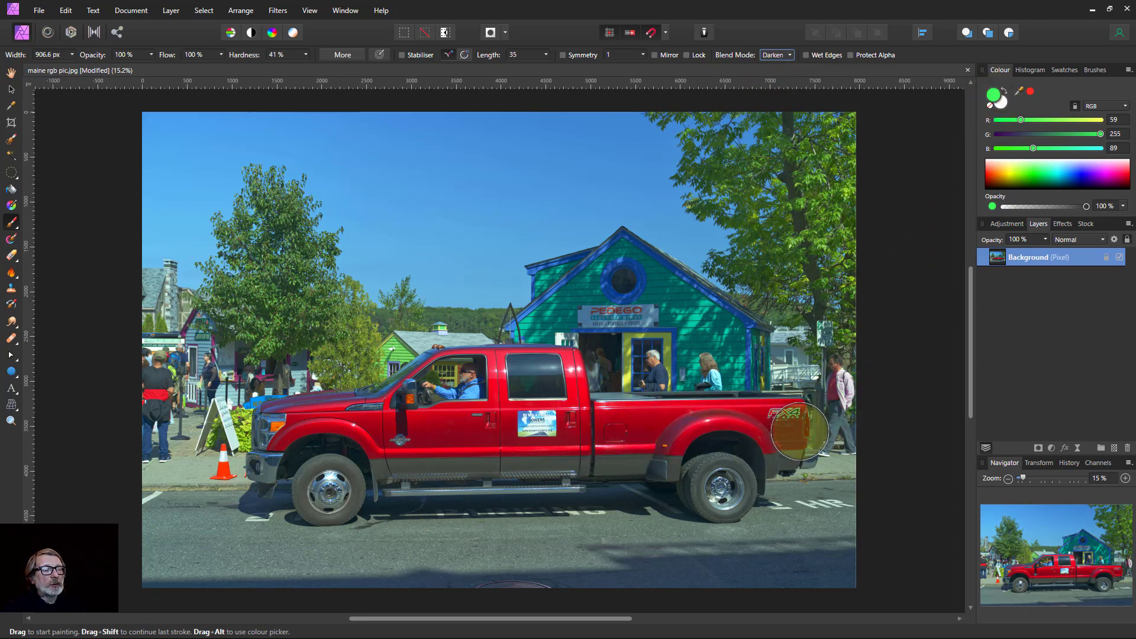
pyautogui.moveTo(787, 438)
pyautogui.mouseDown()
pyautogui.moveTo(572, 431)
pyautogui.moveTo(583, 425)
pyautogui.moveTo(555, 376)
pyautogui.moveTo(449, 380)
pyautogui.moveTo(520, 373)
pyautogui.moveTo(564, 373)
pyautogui.moveTo(544, 428)
pyautogui.moveTo(413, 428)
pyautogui.moveTo(440, 397)
pyautogui.moveTo(429, 393)
pyautogui.moveTo(389, 417)
pyautogui.moveTo(288, 423)
pyautogui.moveTo(313, 435)
pyautogui.mouseUp()
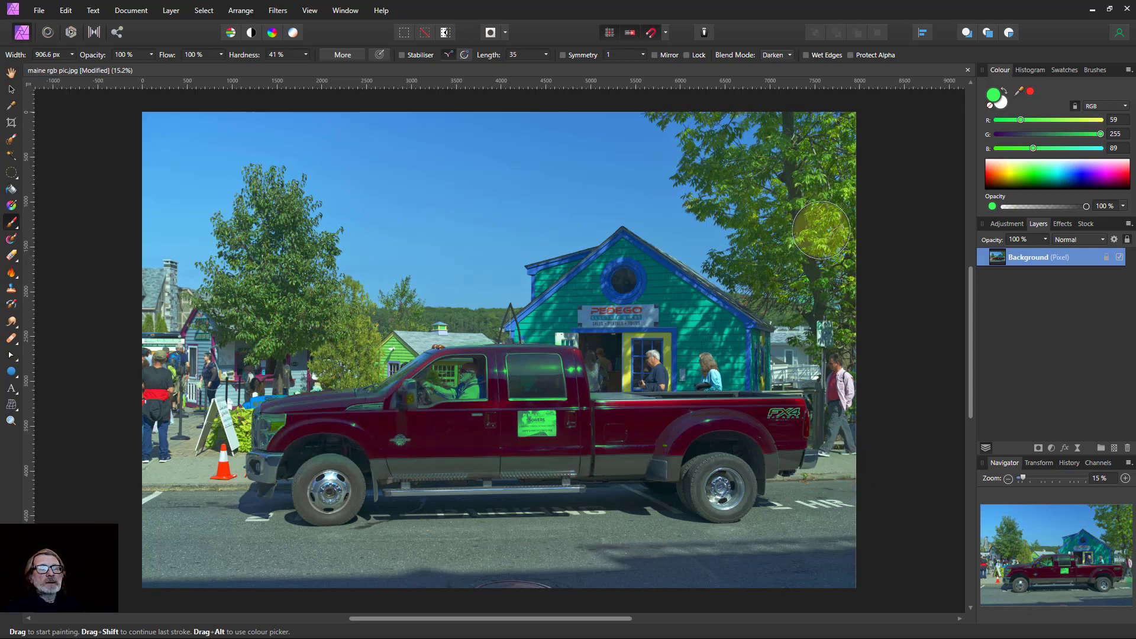
pyautogui.hotkey('ctrl', 'z')
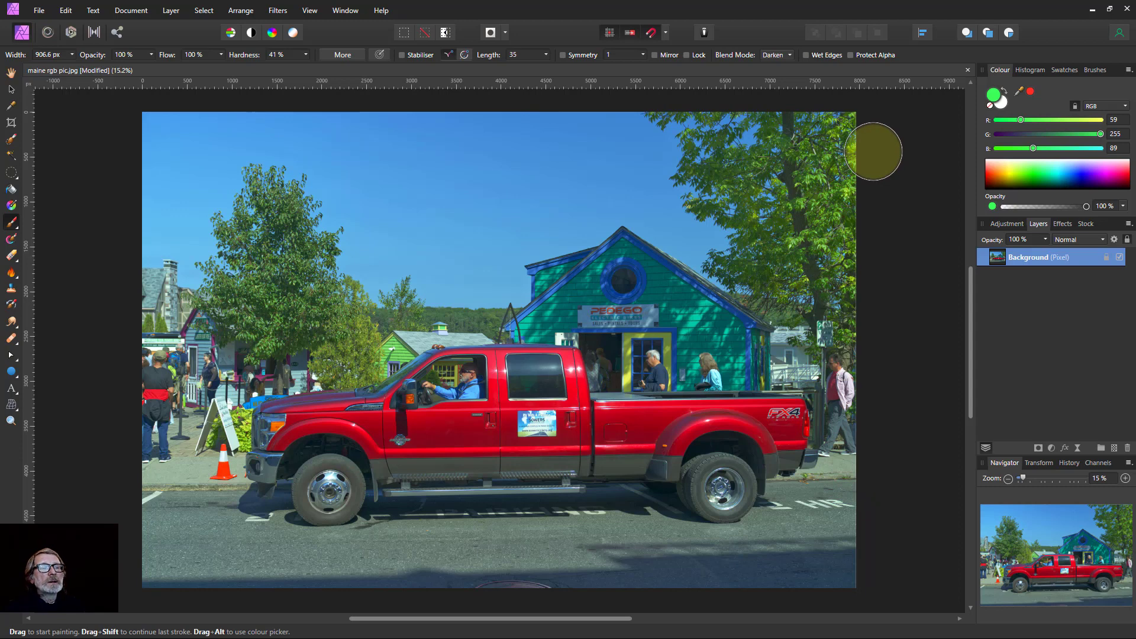
pyautogui.click(776, 54)
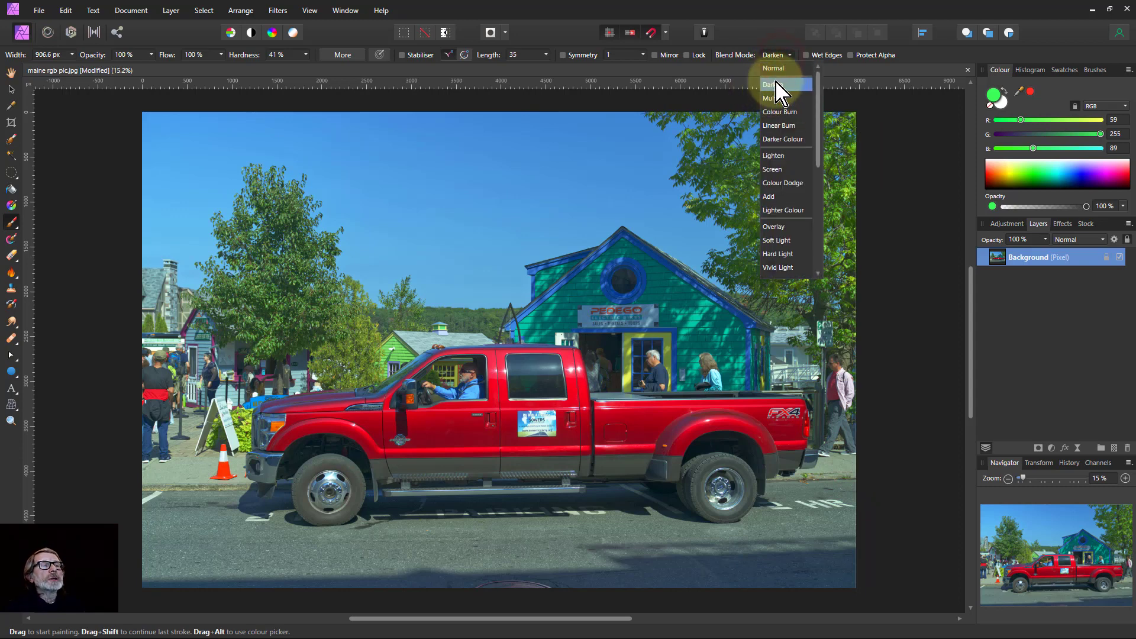
pyautogui.click(772, 68)
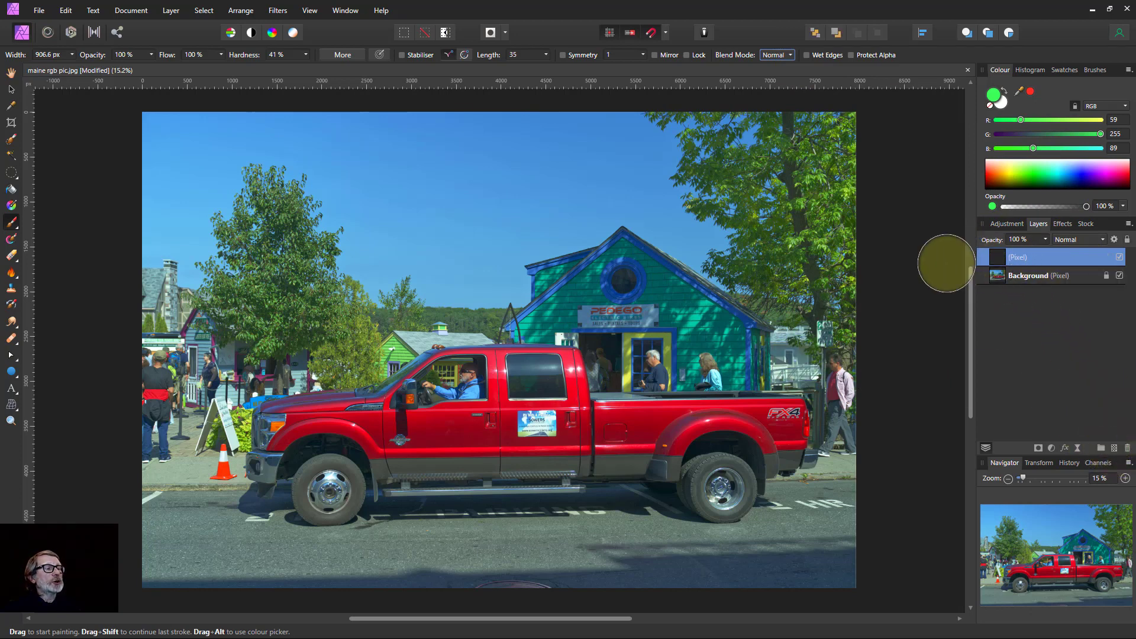
# Paint a green S-shaped stroke over the house on a new pixel layer and set the layer's blend mode to Multiply
pyautogui.moveTo(646, 280)
pyautogui.mouseDown()
pyautogui.moveTo(642, 361)
pyautogui.moveTo(583, 297)
pyautogui.moveTo(631, 329)
pyautogui.mouseUp()
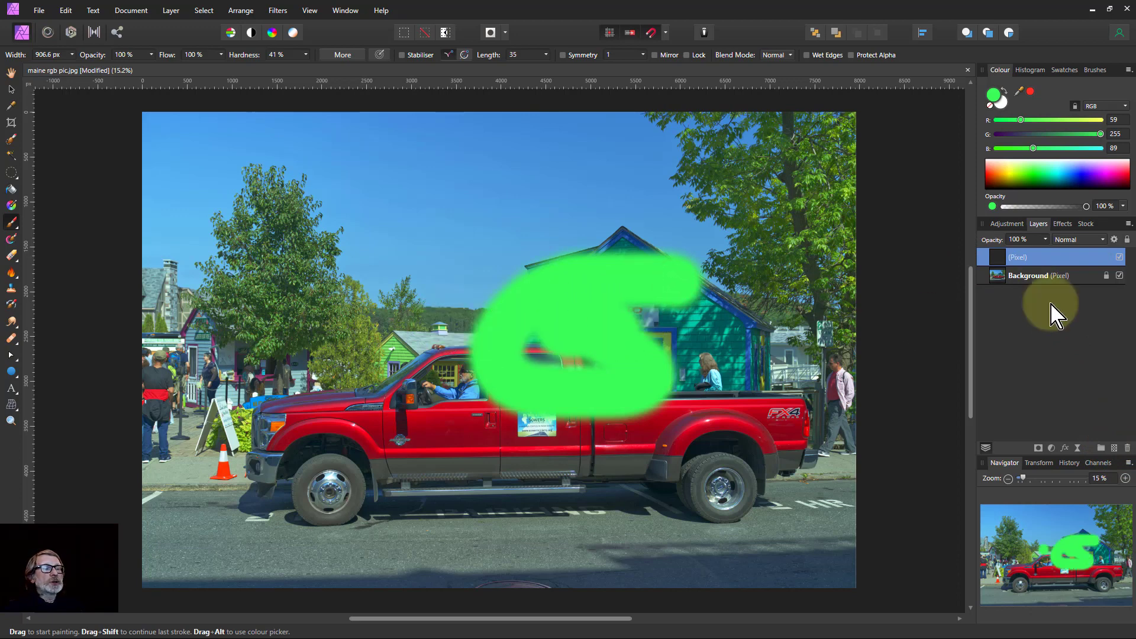
pyautogui.moveTo(1046, 242); pyautogui.dragTo(1074, 247)
pyautogui.click(1085, 242)
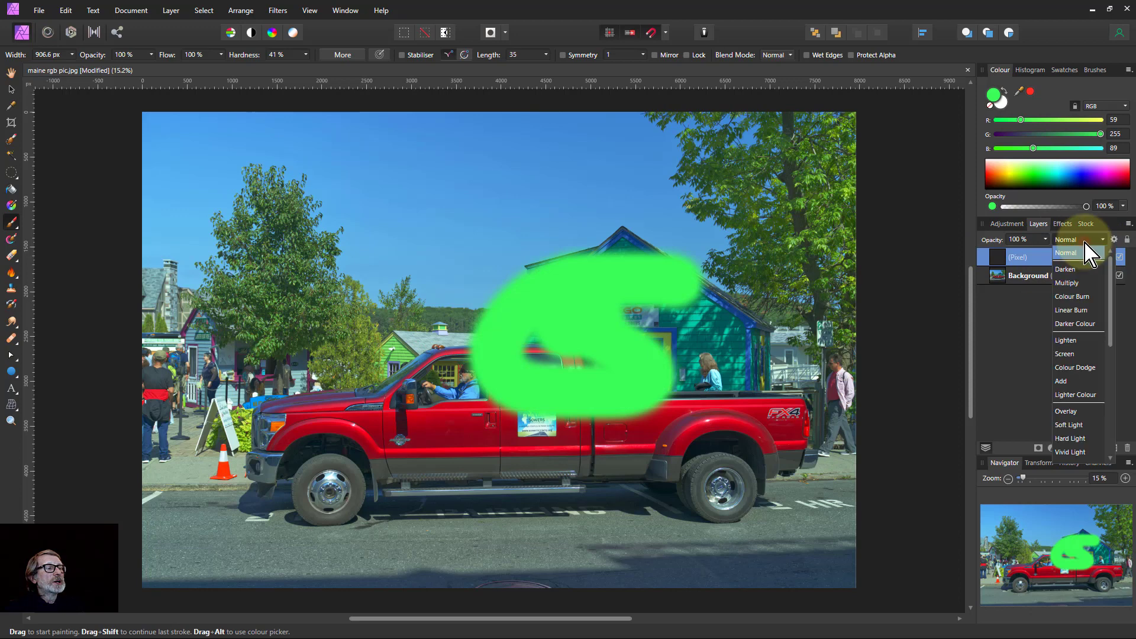
pyautogui.click(1071, 284)
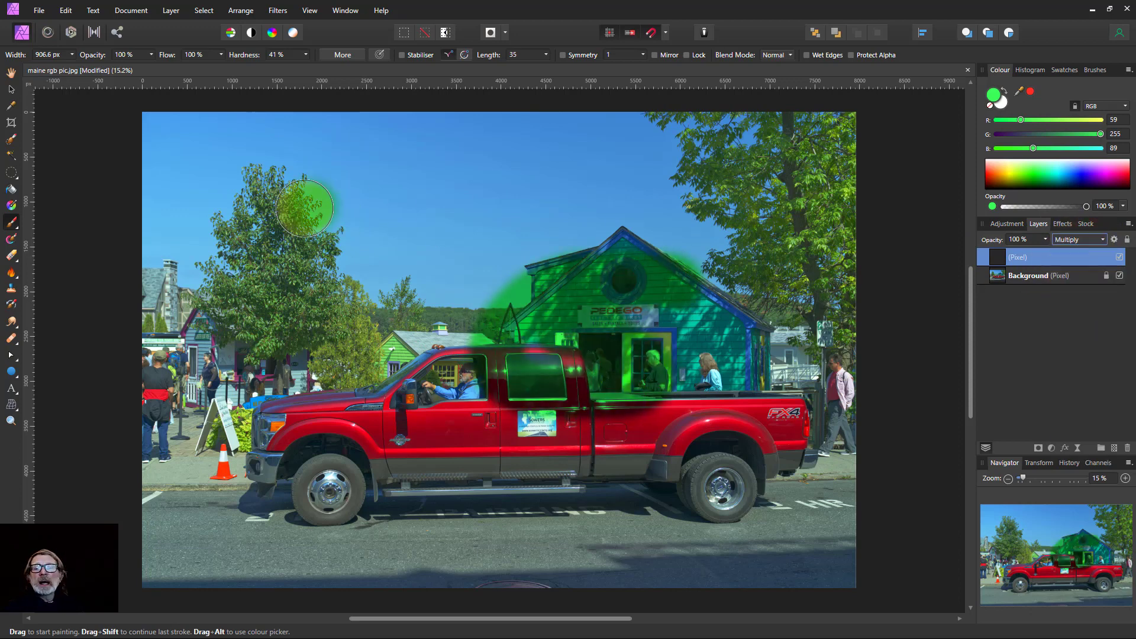
# Erase the green paint over the house with the Erase Brush and delete the added pixel layer
pyautogui.click(11, 255)
pyautogui.moveTo(650, 278)
pyautogui.mouseDown()
pyautogui.moveTo(609, 279)
pyautogui.moveTo(526, 370)
pyautogui.moveTo(543, 404)
pyautogui.moveTo(565, 339)
pyautogui.moveTo(538, 346)
pyautogui.moveTo(717, 238)
pyautogui.moveTo(517, 331)
pyautogui.mouseUp()
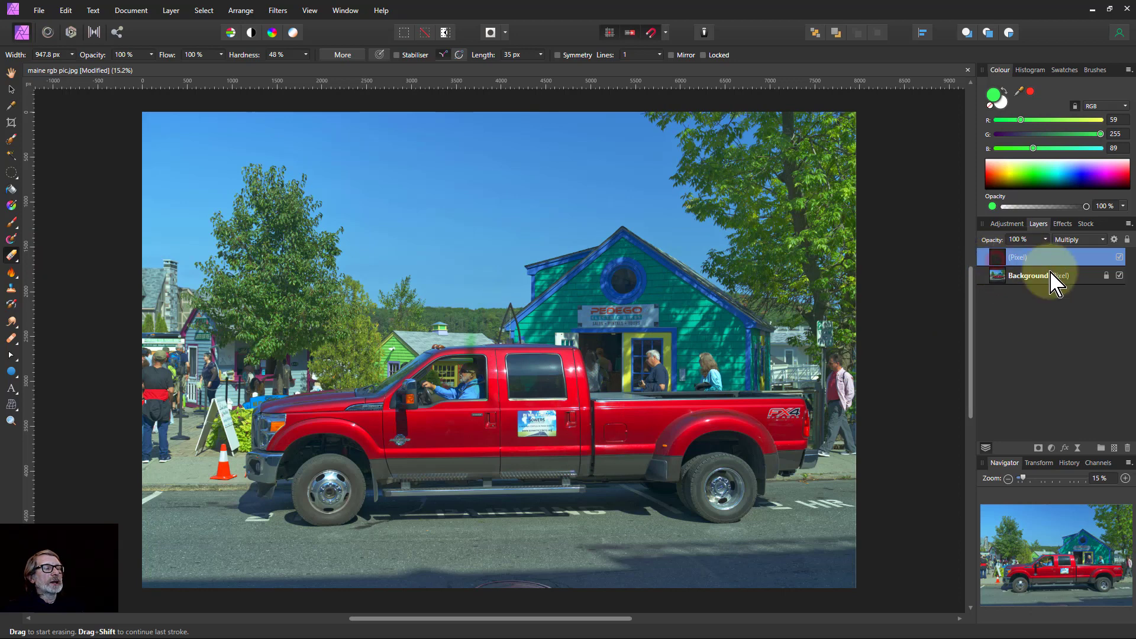
pyautogui.press('Delete')
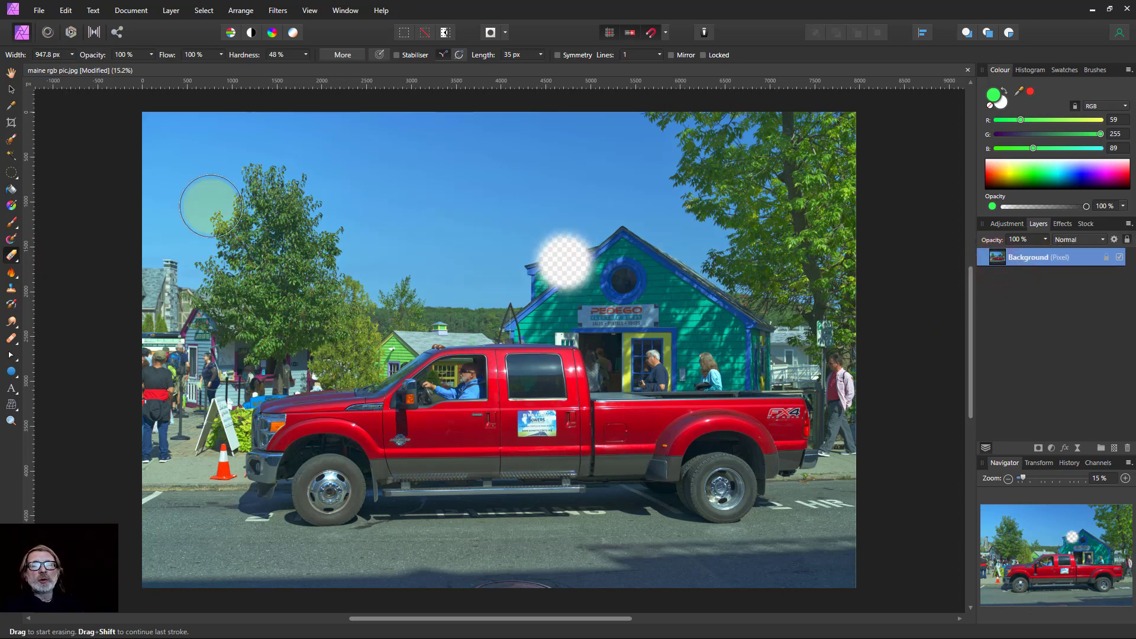
# Return to the Paint Brush Tool, switch the colour sliders to HSL, and paint a horizontal green stroke in the sky above the house
pyautogui.click(10, 222)
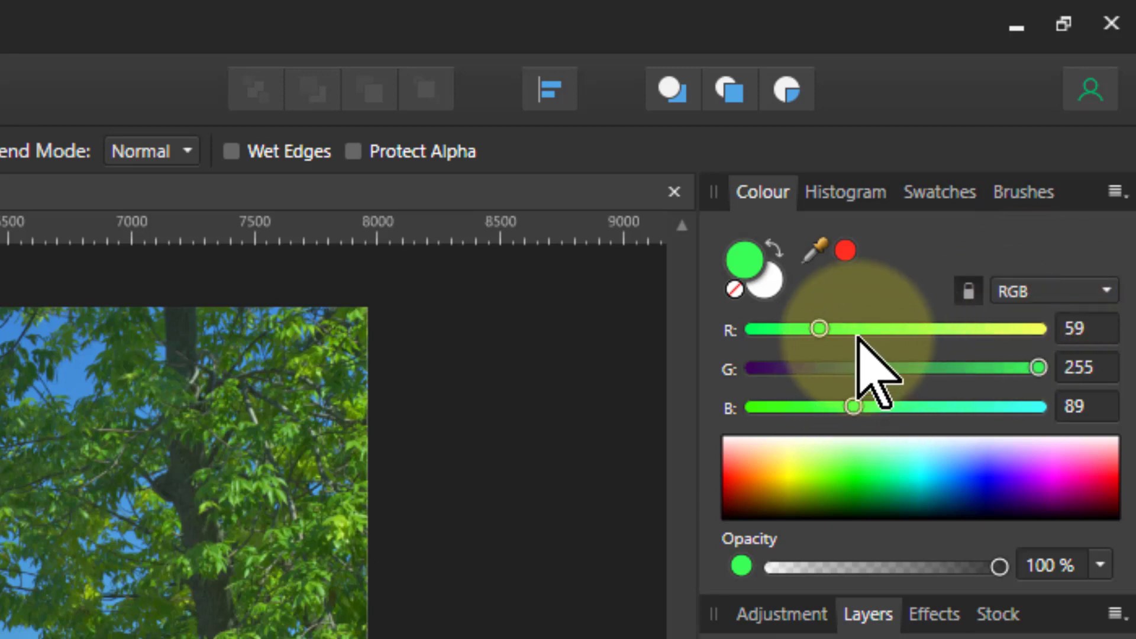
pyautogui.click(1055, 295)
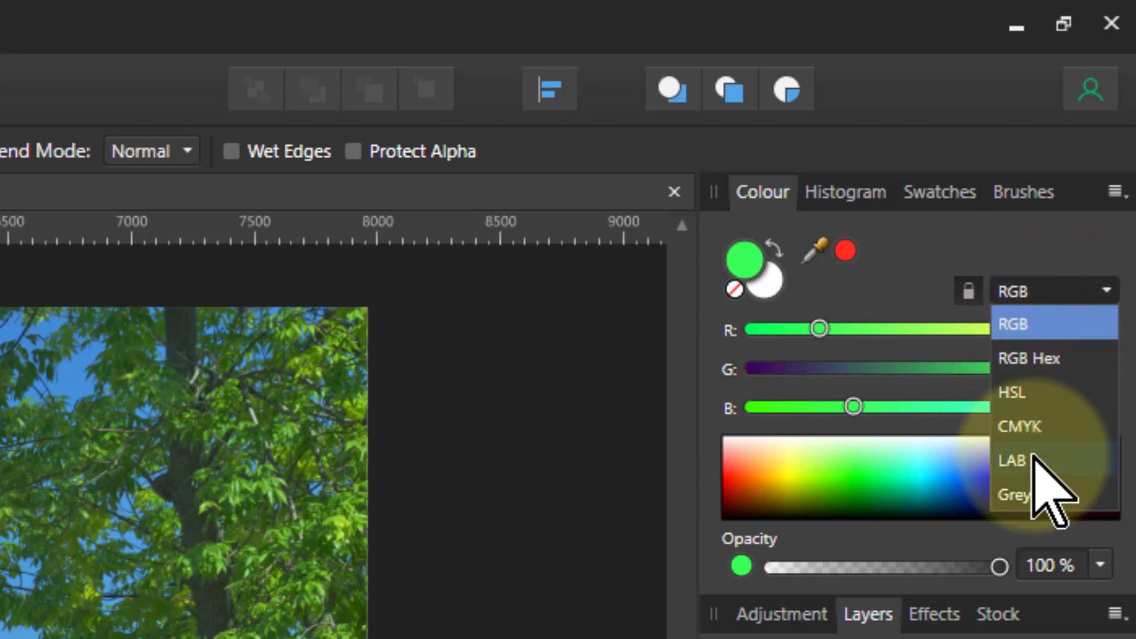
pyautogui.click(1008, 394)
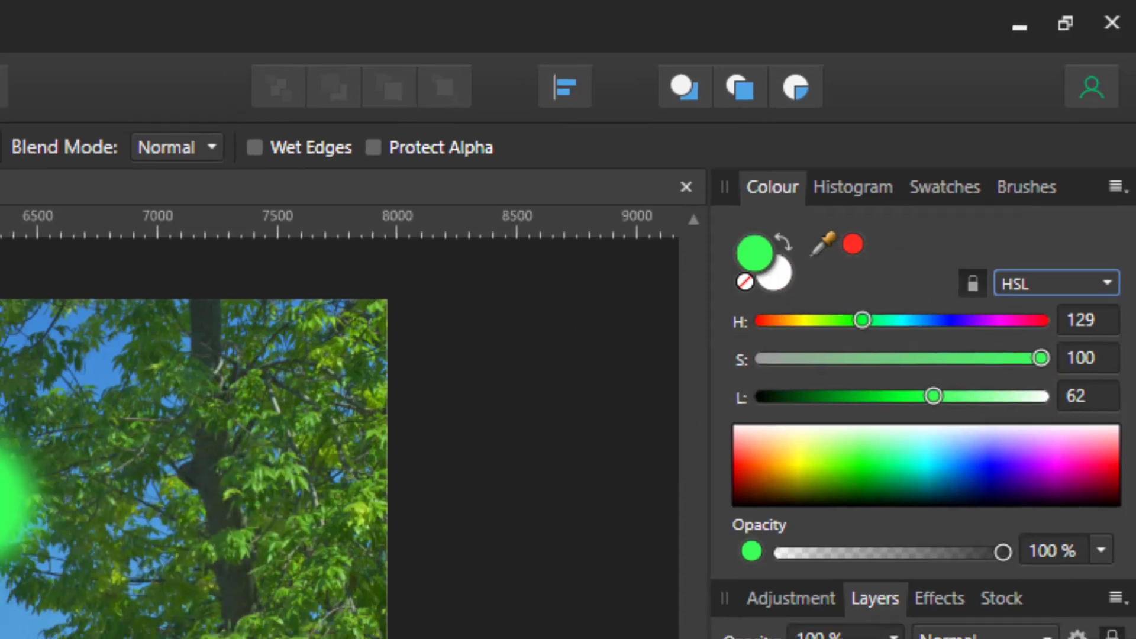
pyautogui.moveTo(304, 318); pyautogui.dragTo(28, 317)
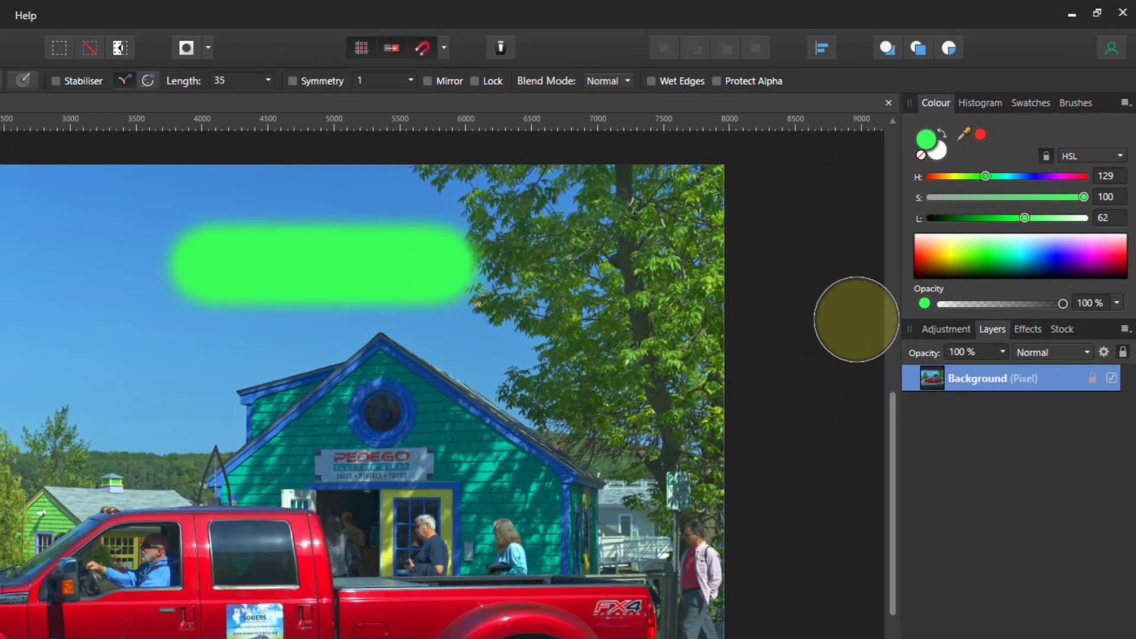
# Set the brush hue to 231, paint a horizontal blue stroke across the house roof, and undo the test dab on the green stroke
pyautogui.moveTo(986, 176); pyautogui.dragTo(1029, 175)
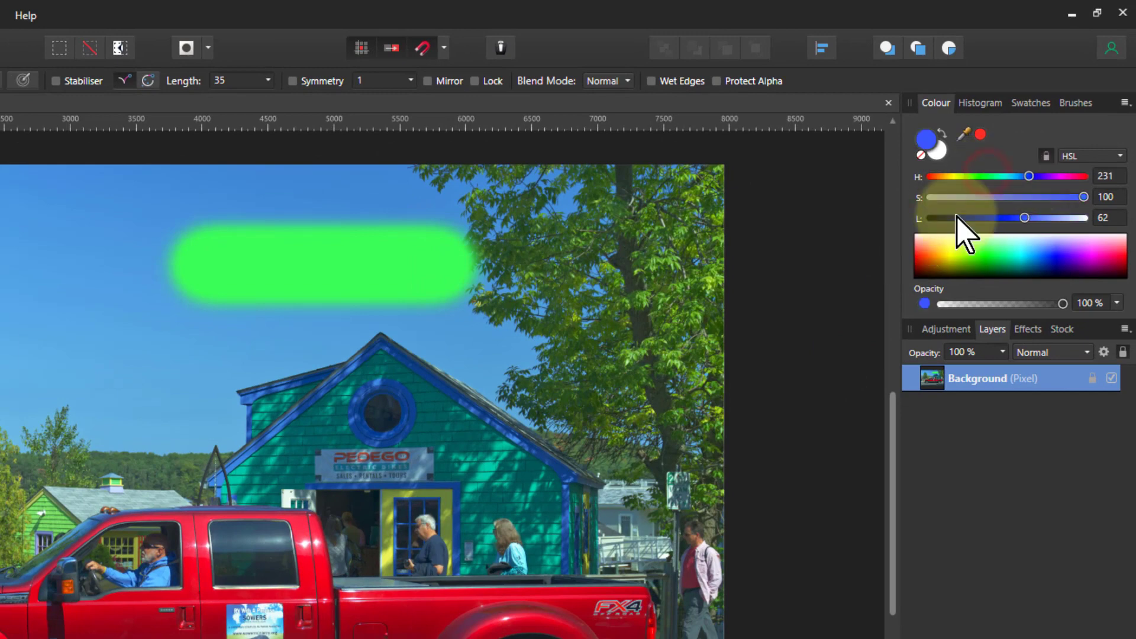
pyautogui.moveTo(514, 382); pyautogui.dragTo(308, 383)
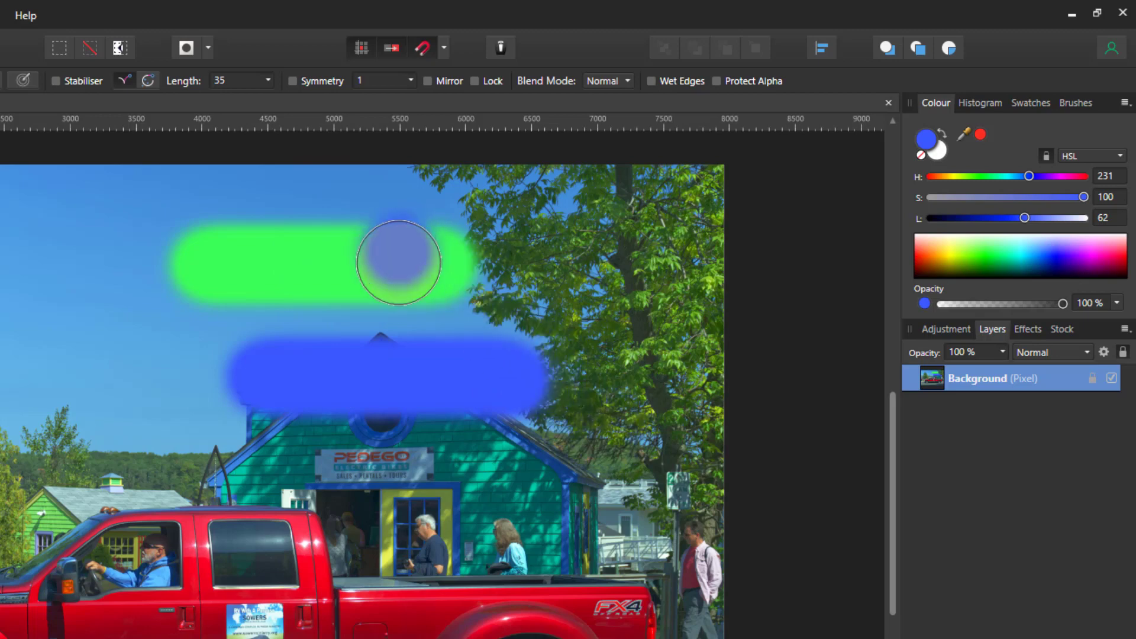
pyautogui.click(361, 290)
pyautogui.hotkey('ctrl', 'z')
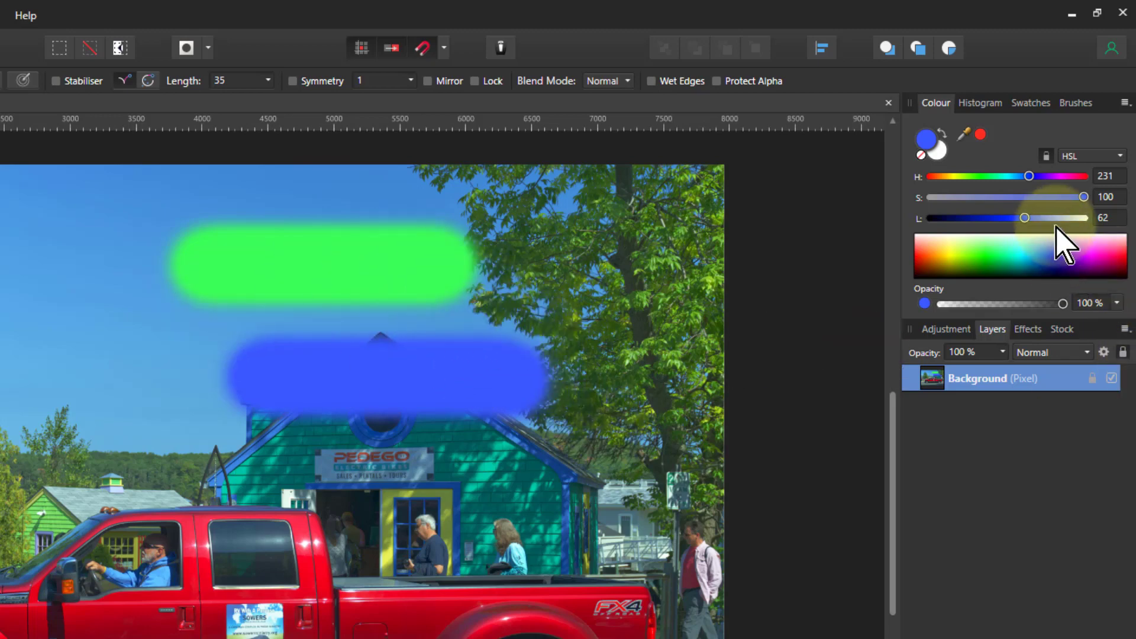
# Switch the colour sliders to RGB, then display the colour wheel and pick a muted purple with H 297, S 37, L 59
pyautogui.click(1090, 158)
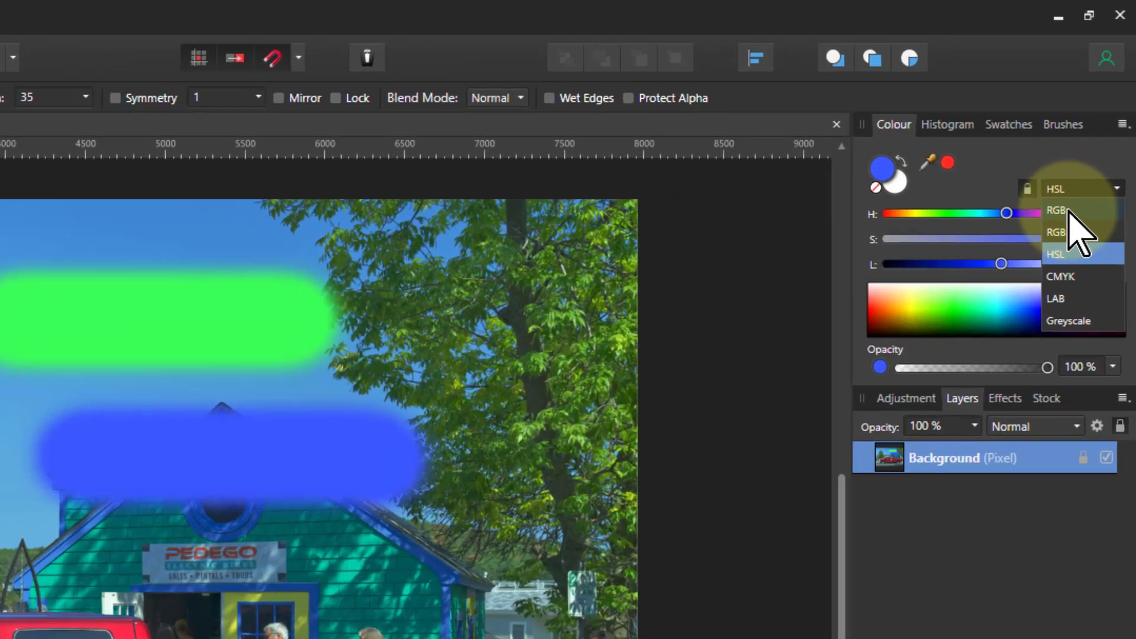
pyautogui.click(1082, 174)
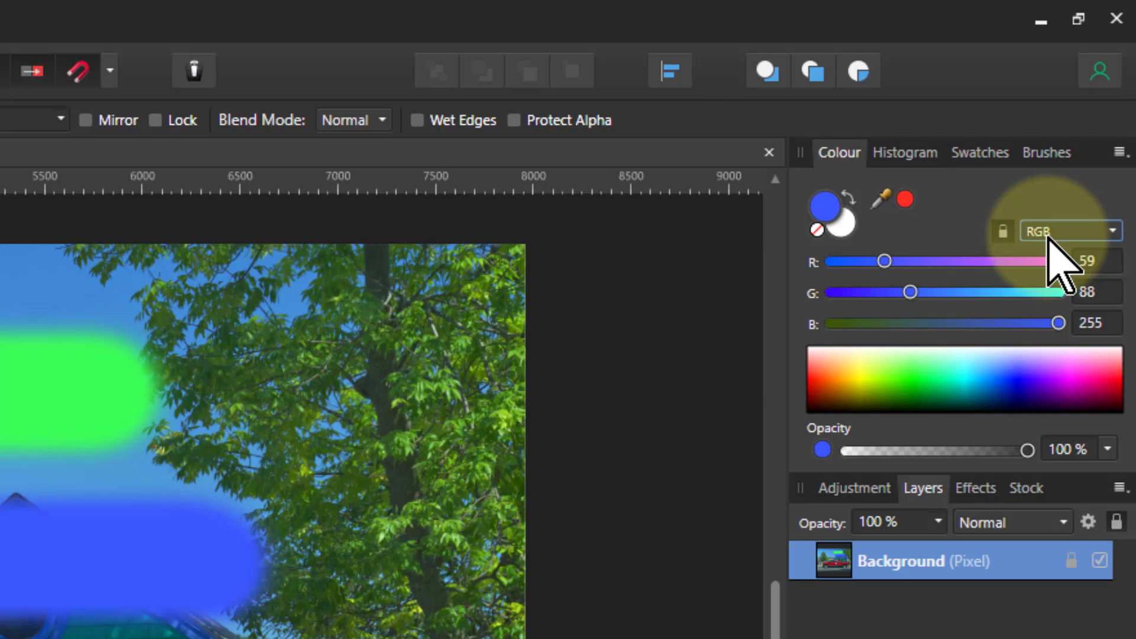
pyautogui.click(1119, 153)
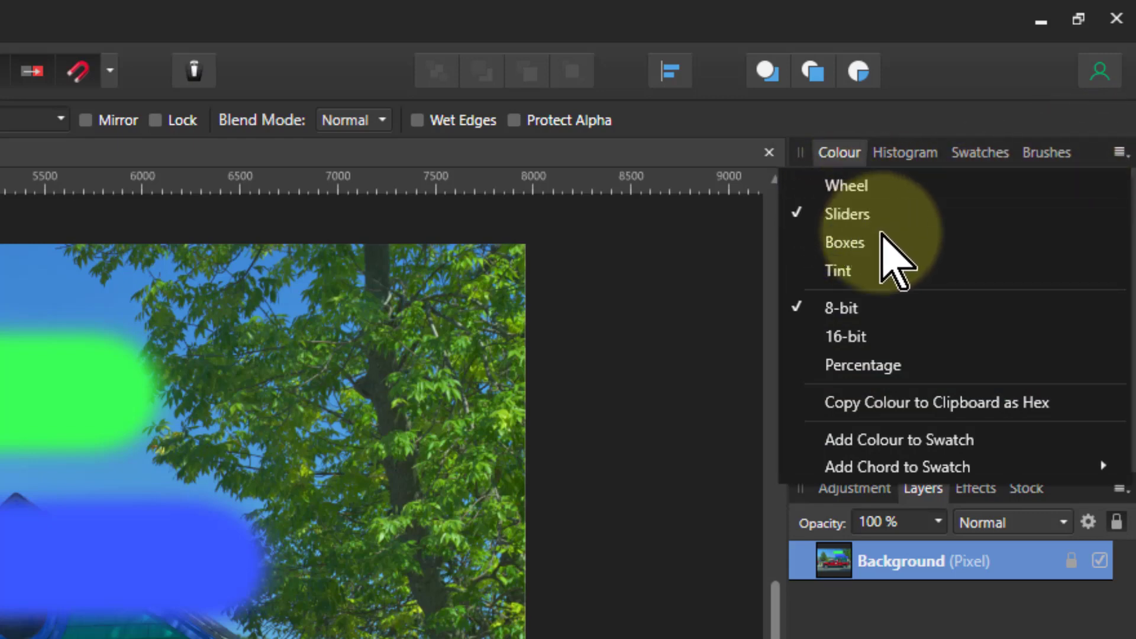
pyautogui.click(854, 185)
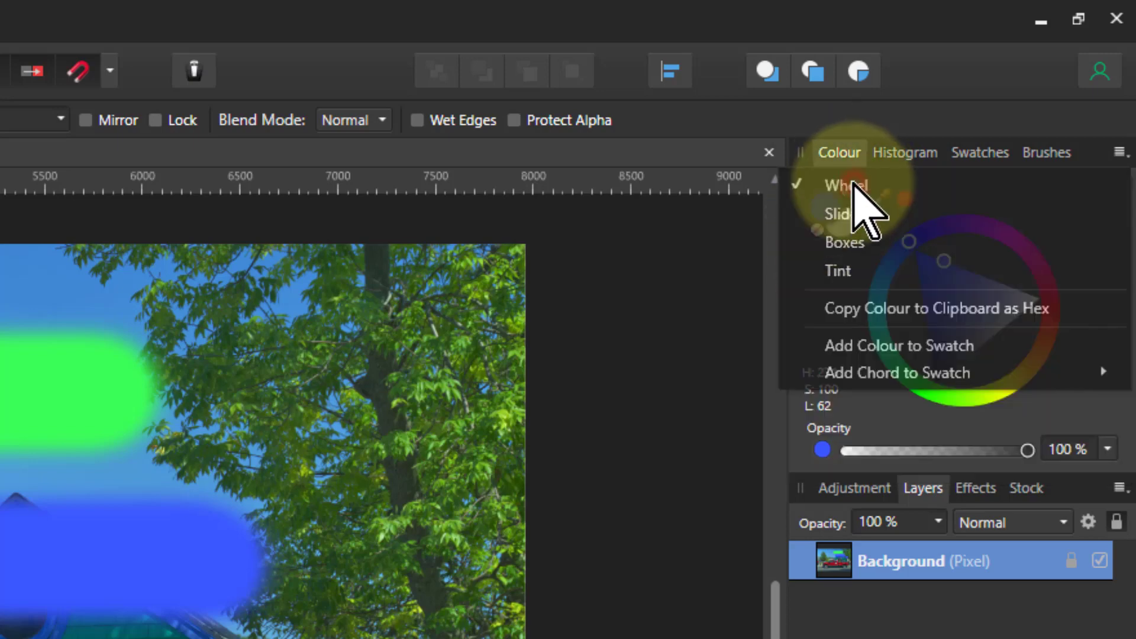
pyautogui.moveTo(951, 282); pyautogui.dragTo(1006, 236)
pyautogui.click(978, 303)
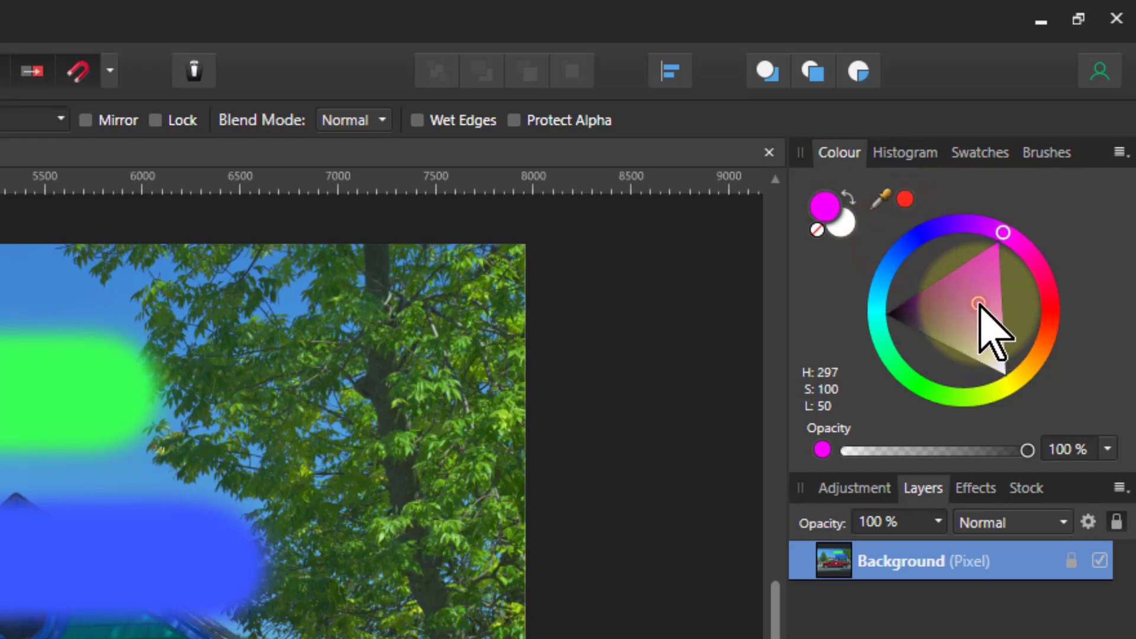
pyautogui.moveTo(979, 304)
pyautogui.mouseDown()
pyautogui.moveTo(979, 333)
pyautogui.moveTo(951, 330)
pyautogui.moveTo(953, 354)
pyautogui.moveTo(901, 350)
pyautogui.moveTo(994, 406)
pyautogui.moveTo(893, 376)
pyautogui.moveTo(882, 355)
pyautogui.moveTo(1014, 426)
pyautogui.moveTo(916, 383)
pyautogui.moveTo(1000, 404)
pyautogui.moveTo(1002, 267)
pyautogui.moveTo(972, 317)
pyautogui.mouseUp()
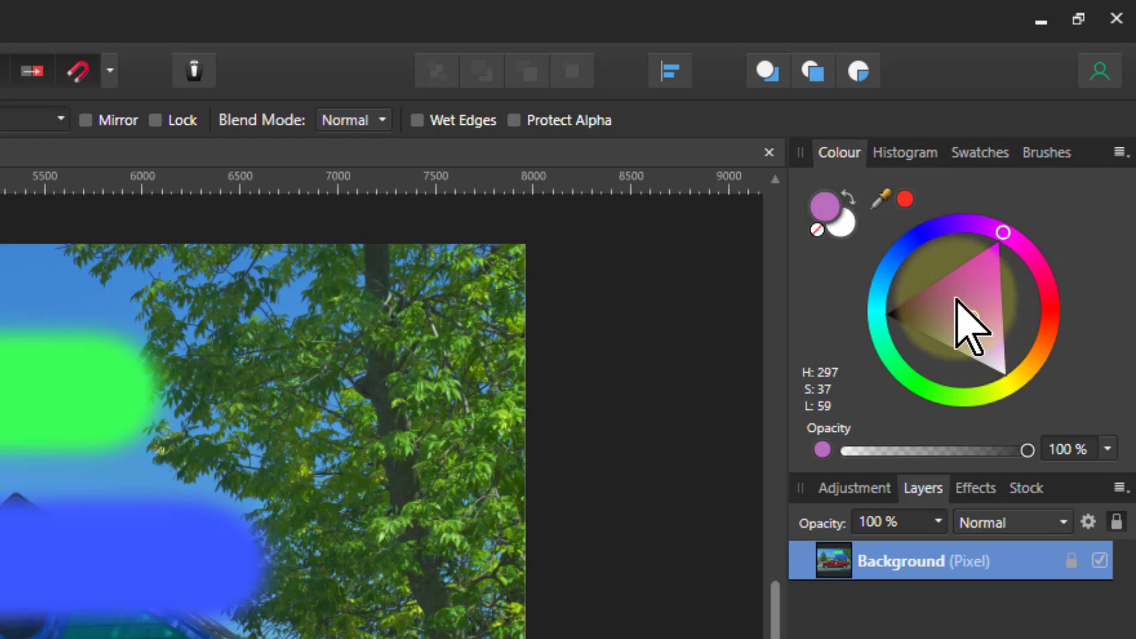
# Return to the colour sliders, try showing the RGB values as Percentage, and restore 8-bit values
pyautogui.click(1118, 152)
pyautogui.click(860, 214)
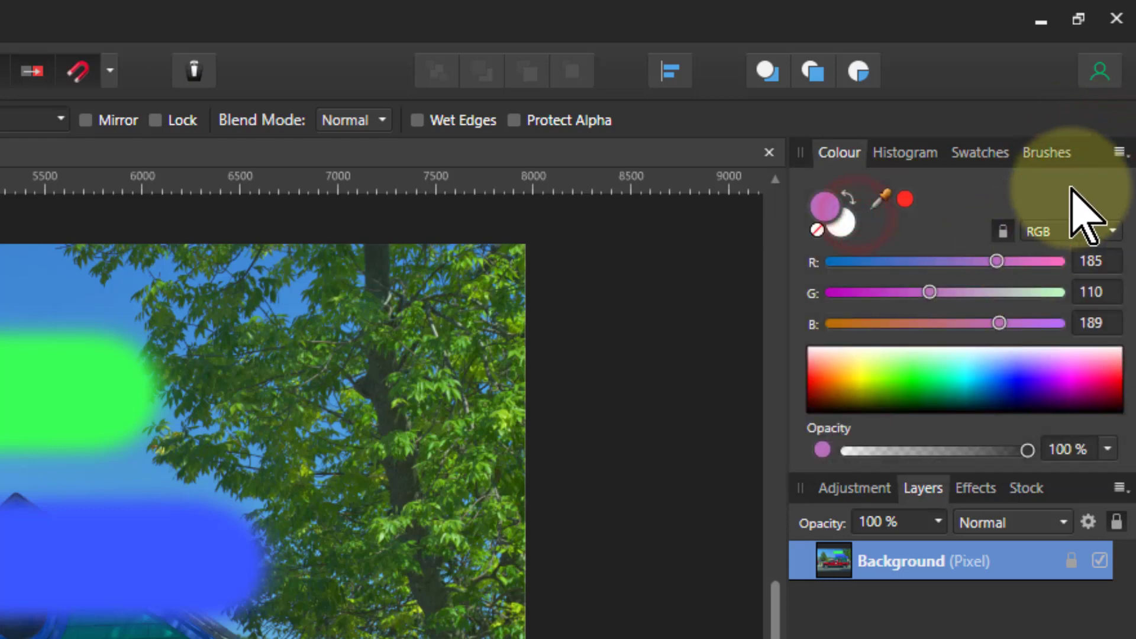
pyautogui.click(1119, 153)
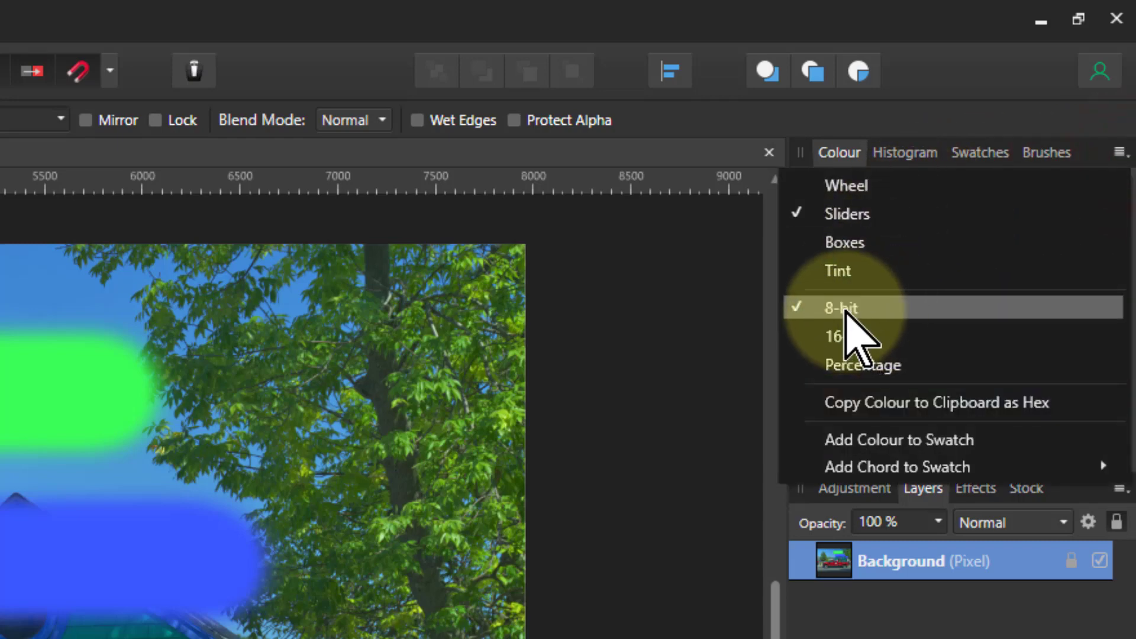
pyautogui.click(867, 367)
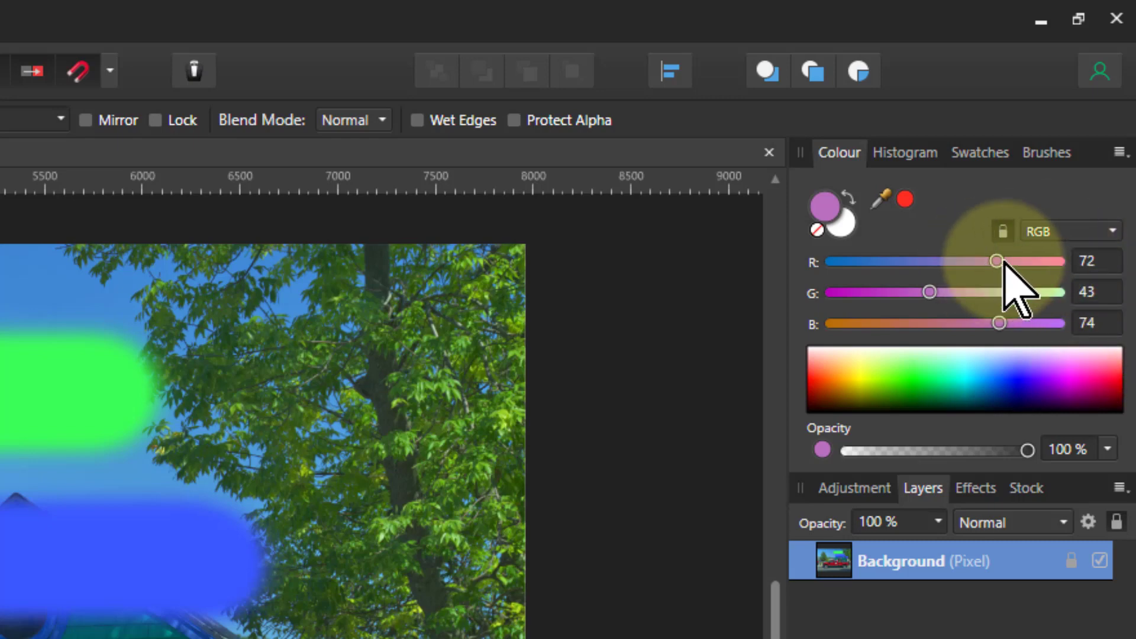
pyautogui.click(1118, 152)
pyautogui.click(858, 309)
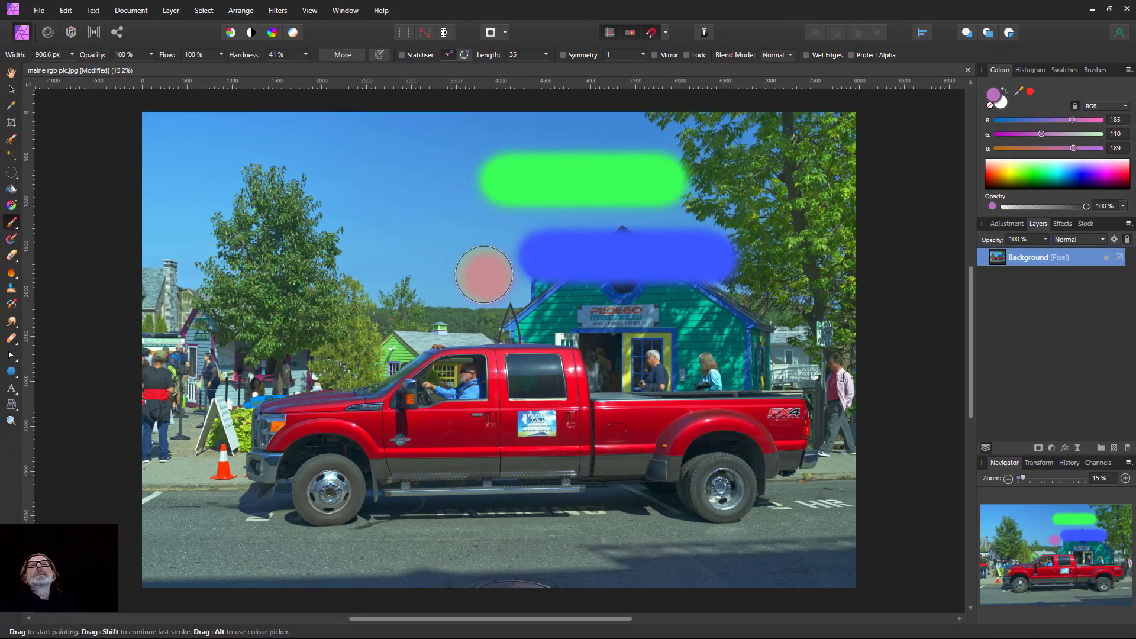
# Paint connected straight purple strokes from the sky over the tree down to the road, plus a straight stroke along the truck body
pyautogui.click(204, 174)
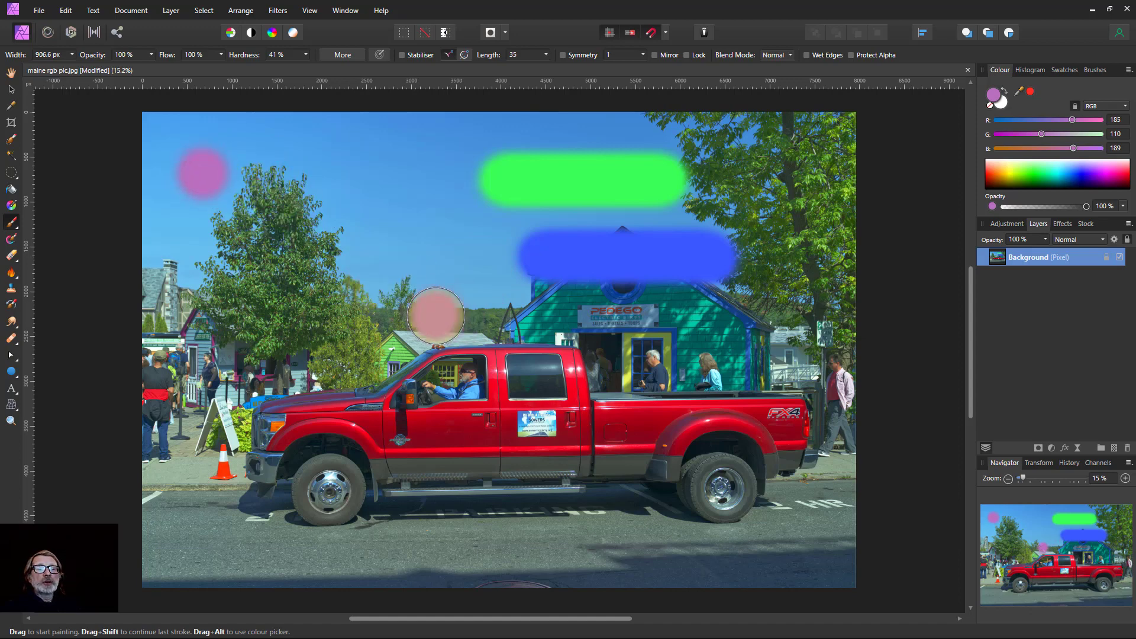
pyautogui.keyDown('shift'); pyautogui.click(435, 316); pyautogui.keyUp('shift')
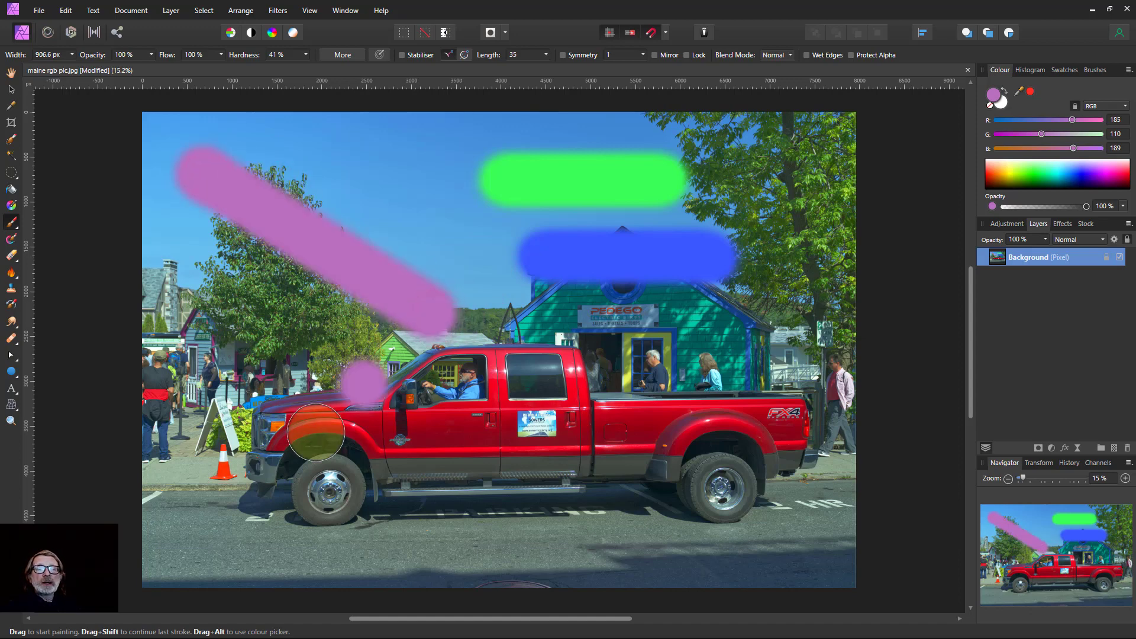
pyautogui.keyDown('shift'); pyautogui.click(240, 502); pyautogui.keyUp('shift')
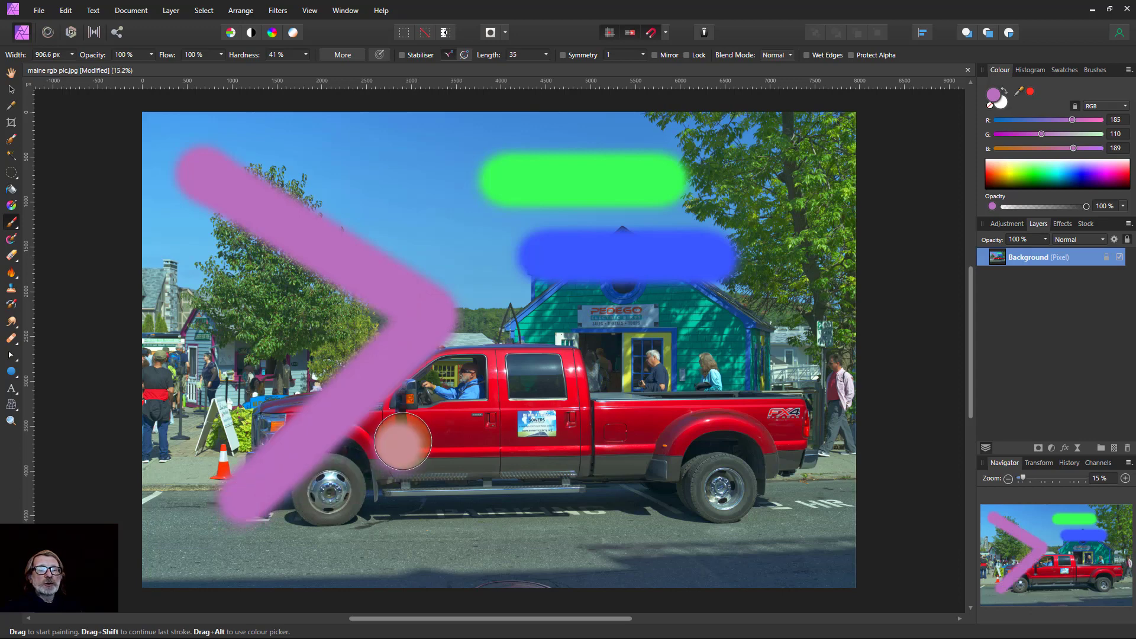
pyautogui.click(401, 431)
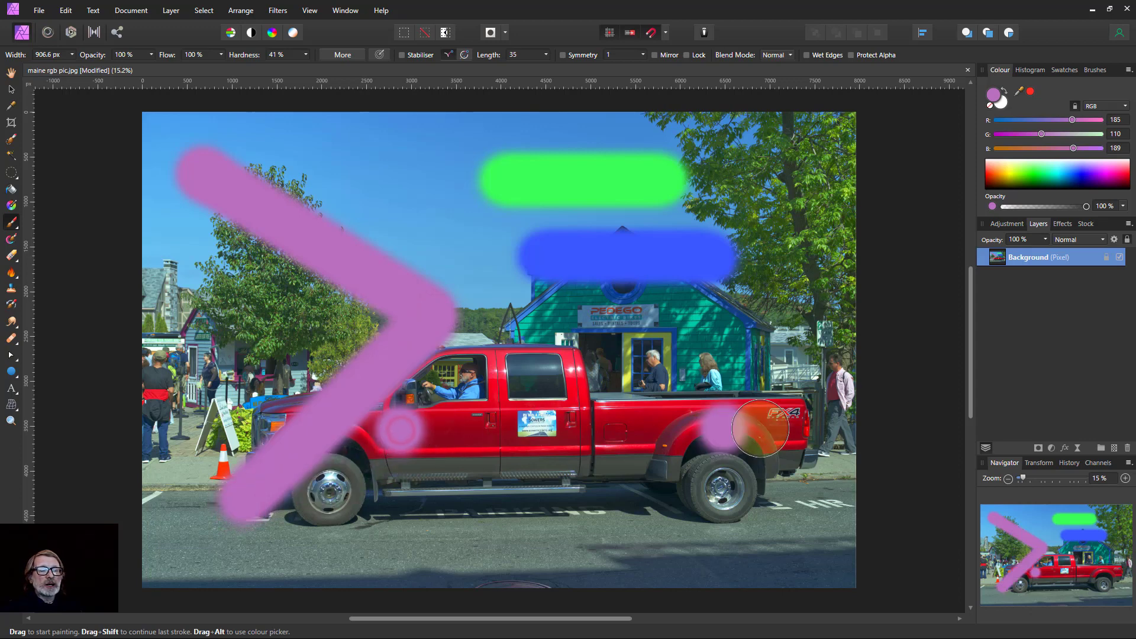
pyautogui.keyDown('shift'); pyautogui.click(781, 429); pyautogui.keyUp('shift')
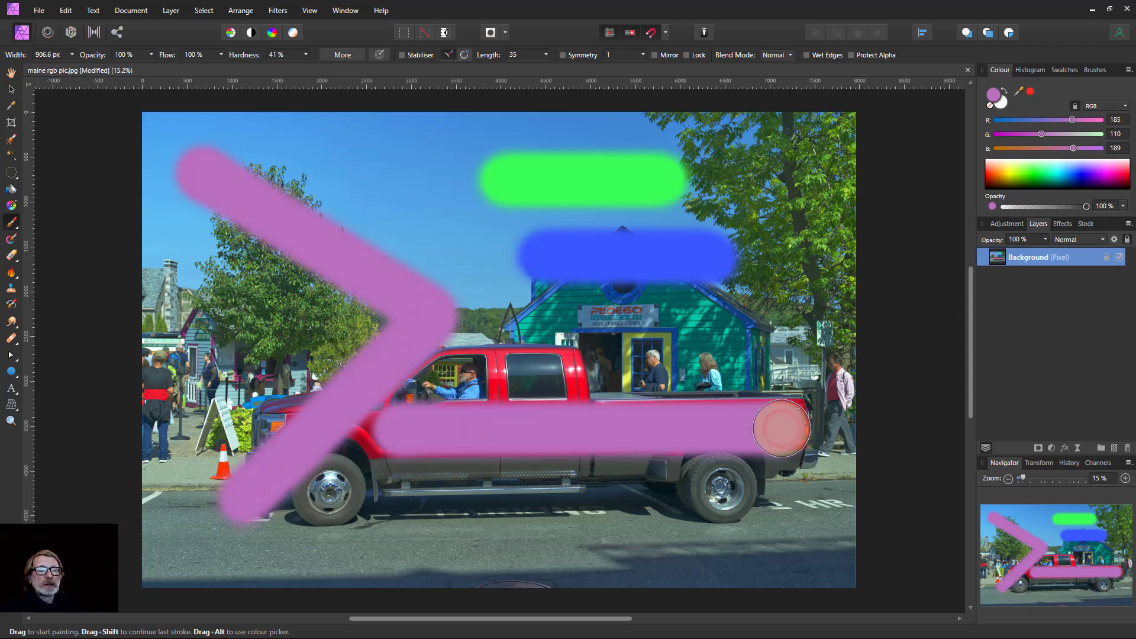
# Make the white background colour active and undo all purple, blue and green strokes on the photo
pyautogui.press('x')
pyautogui.hotkey('ctrl', 'z')
pyautogui.hotkey('ctrl', 'z')
pyautogui.hotkey('ctrl', 'z')
pyautogui.hotkey('ctrl', 'z')
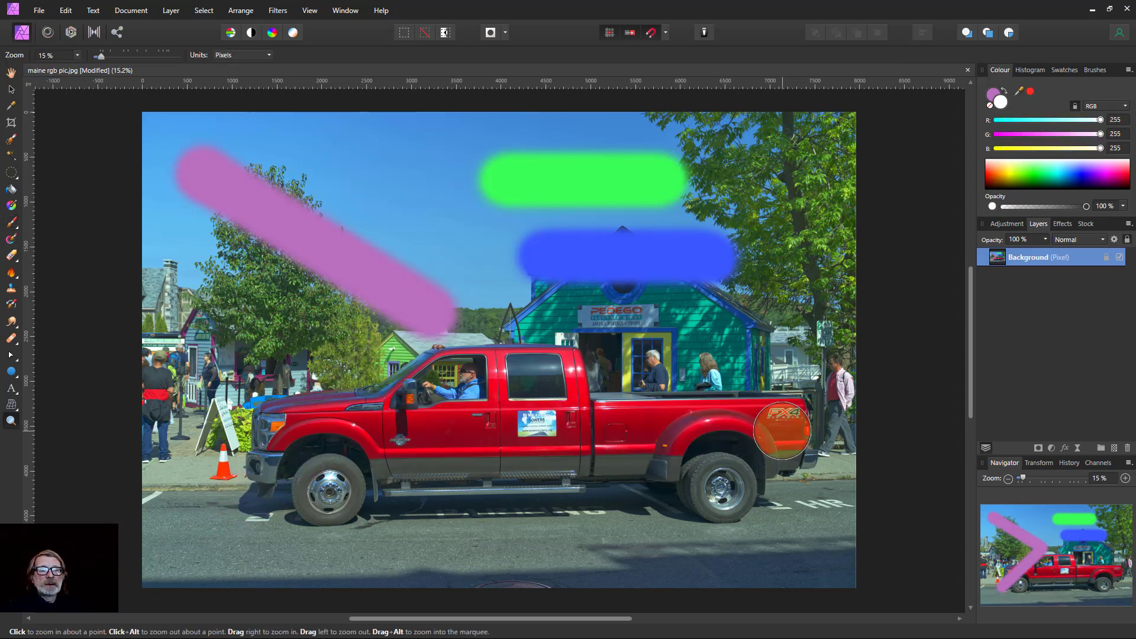
pyautogui.hotkey('ctrl', 'z')
pyautogui.hotkey('ctrl', 'z')
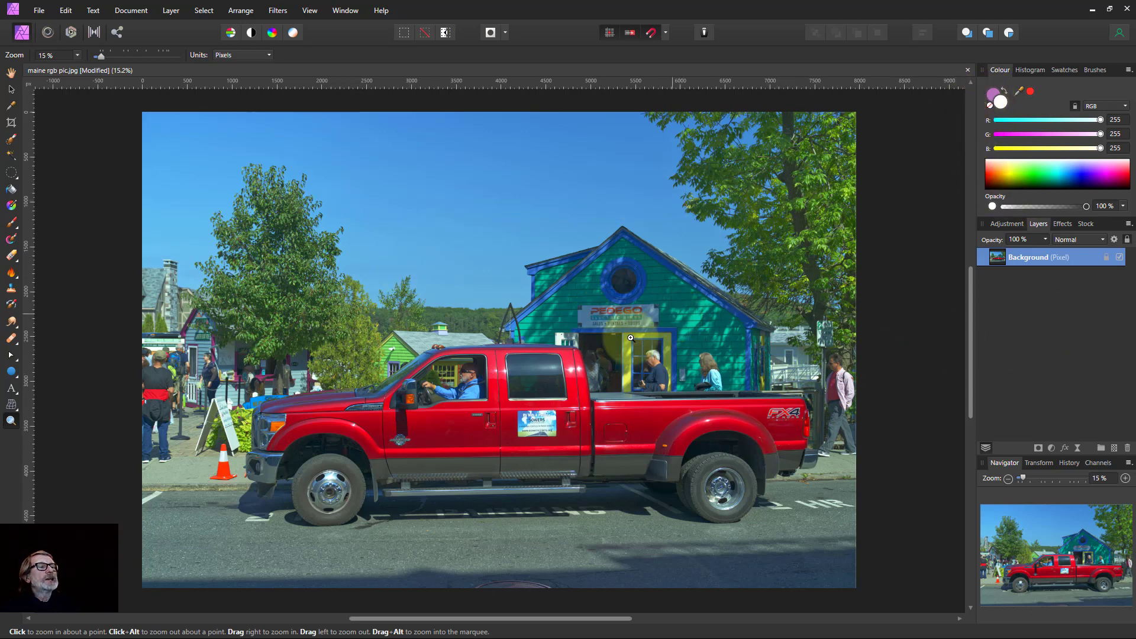
# Reset the colours to black and white and swap between them several times
pyautogui.click(999, 101)
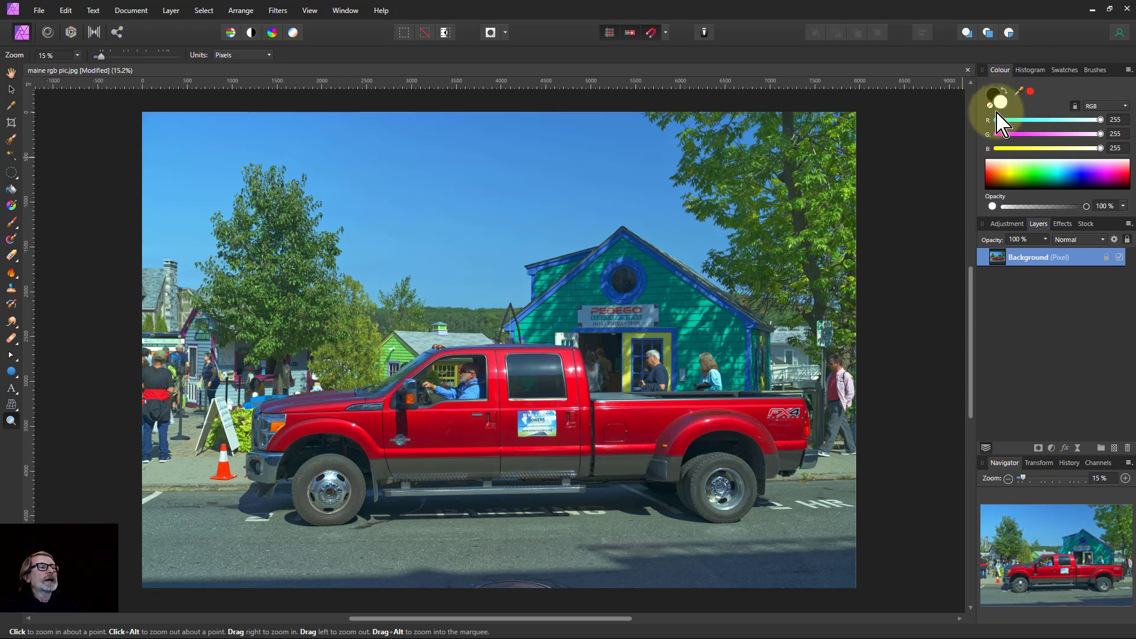
pyautogui.press('x')
pyautogui.press('x')
pyautogui.press('x')
pyautogui.press('x')
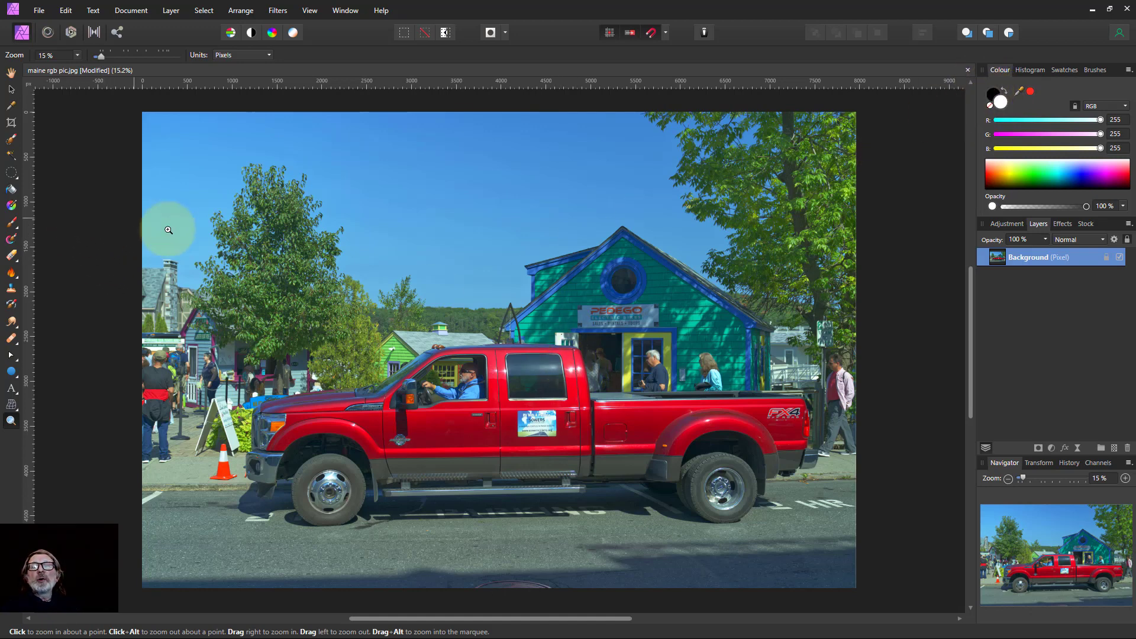
# Return to the Paint Brush Tool and set its opacity to 34 %, width to 886.8 px and hardness to 45 %
pyautogui.click(11, 222)
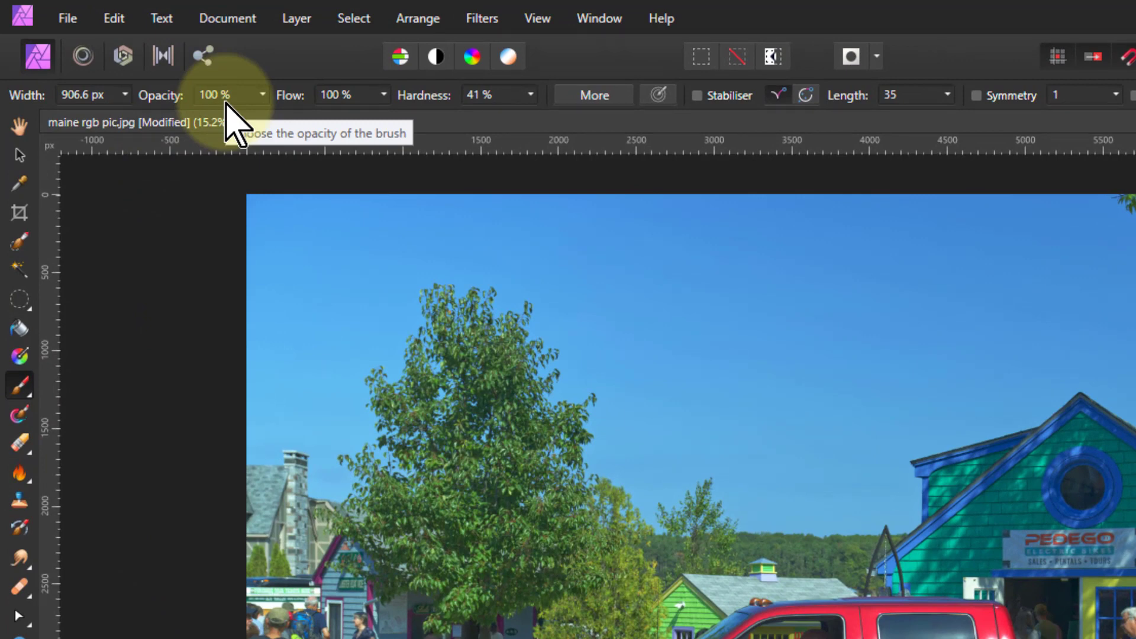
pyautogui.press('1')
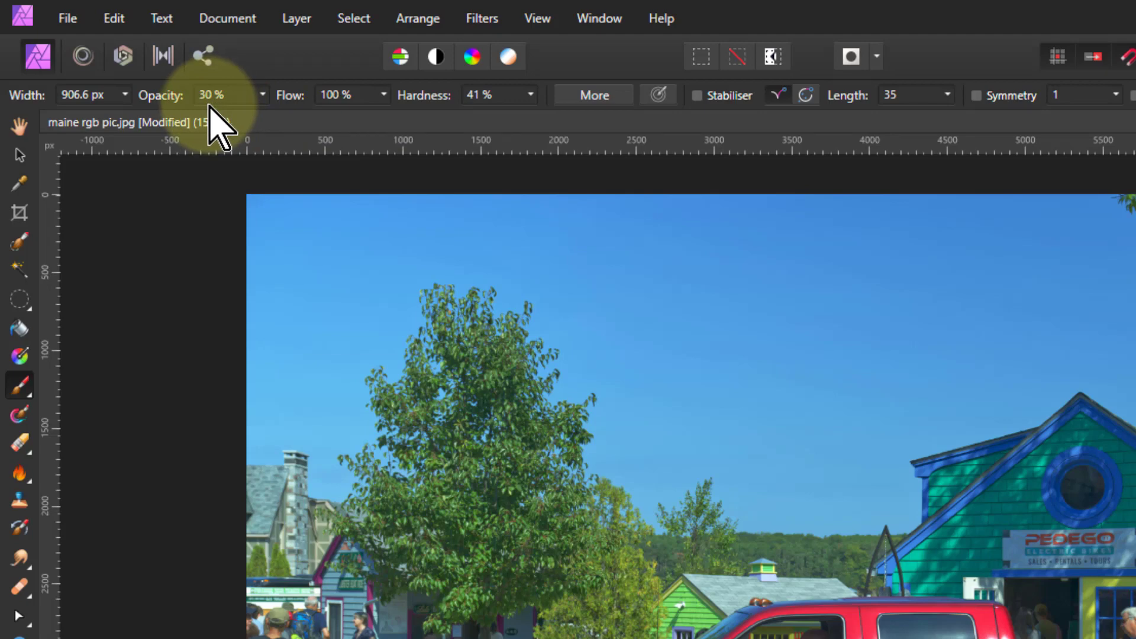
pyautogui.press('4')
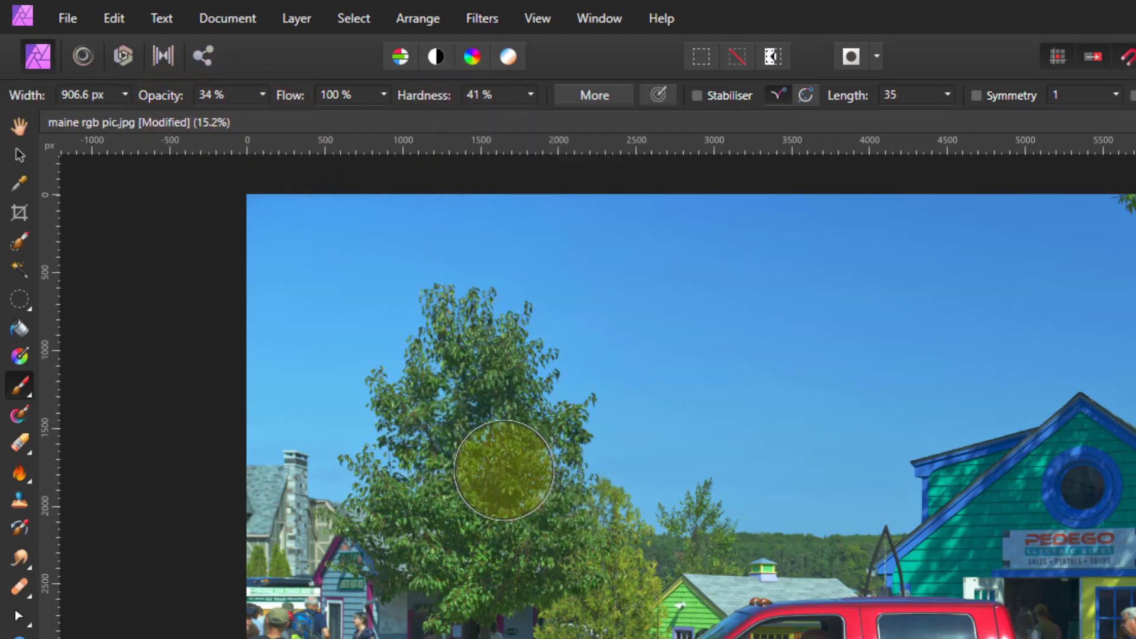
pyautogui.press('alt')
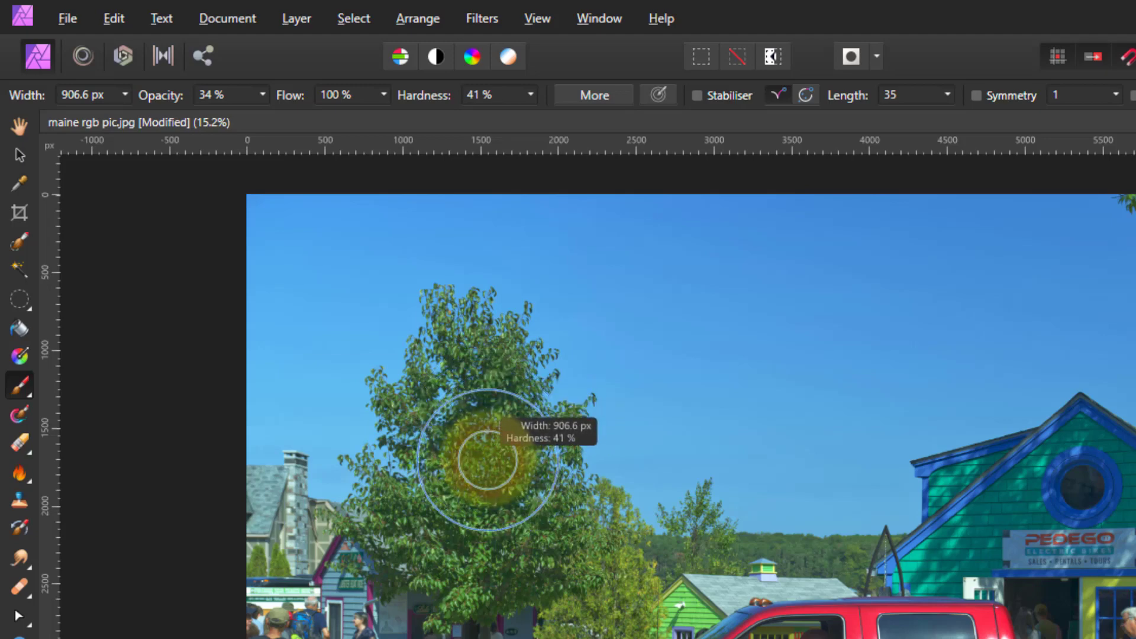
pyautogui.moveTo(488, 460)
pyautogui.mouseDown()
pyautogui.moveTo(487, 311)
pyautogui.moveTo(487, 473)
pyautogui.moveTo(487, 456)
pyautogui.moveTo(378, 457)
pyautogui.moveTo(518, 457)
pyautogui.mouseUp()
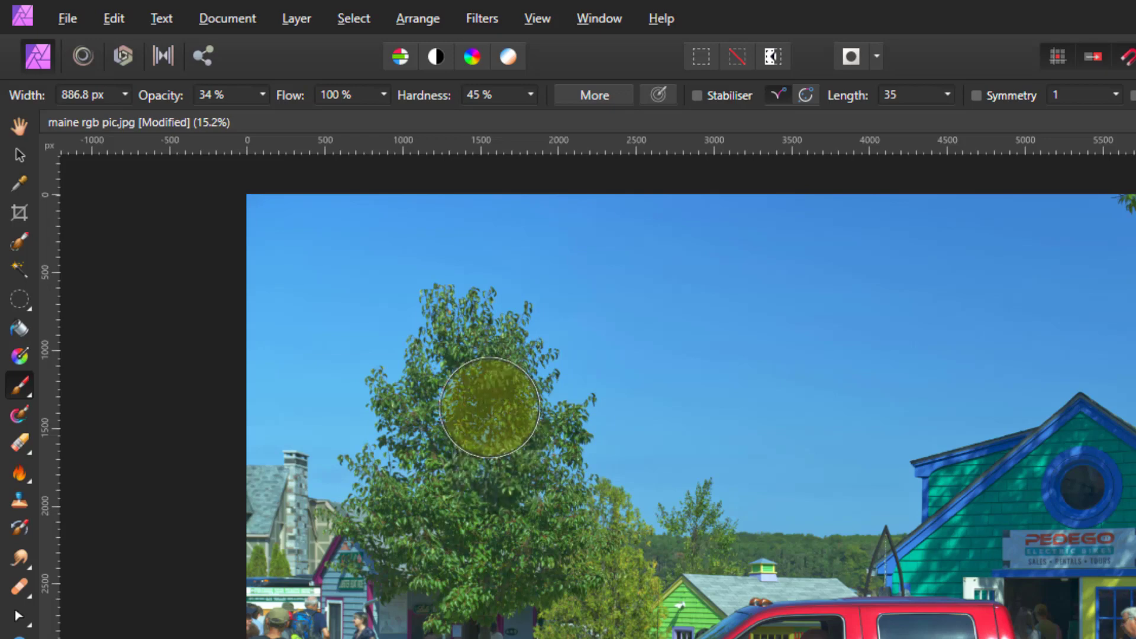
# Restore the brush opacity to 100 % and sample the teal of the house wall as the brush colour
pyautogui.keyDown('alt'); pyautogui.click(490, 407); pyautogui.keyUp('alt')
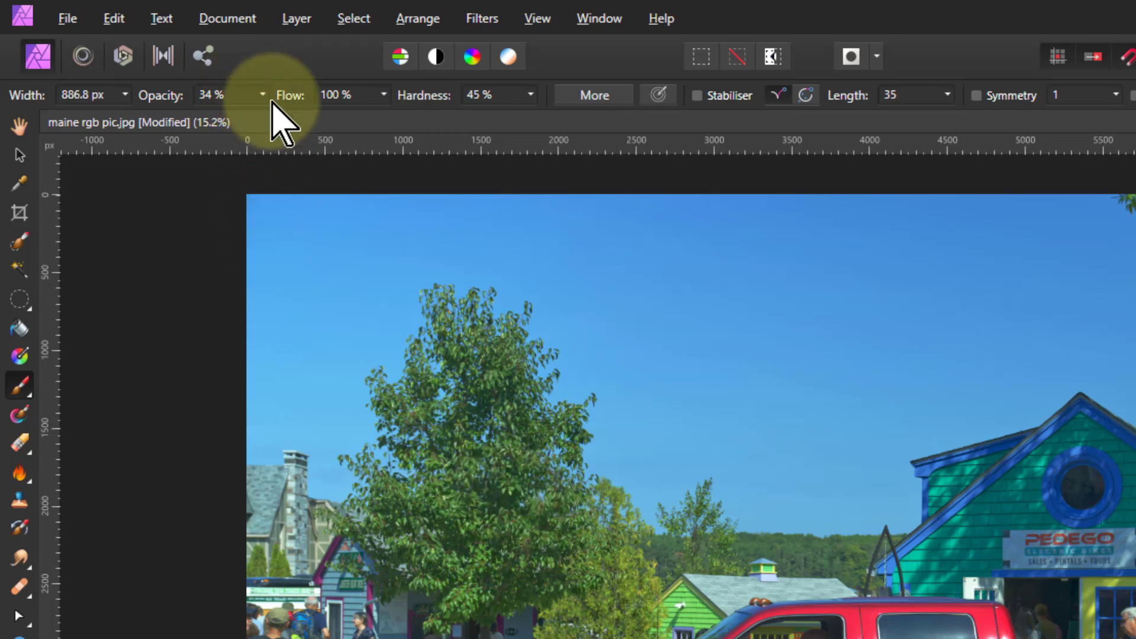
pyautogui.moveTo(264, 100); pyautogui.dragTo(659, 152)
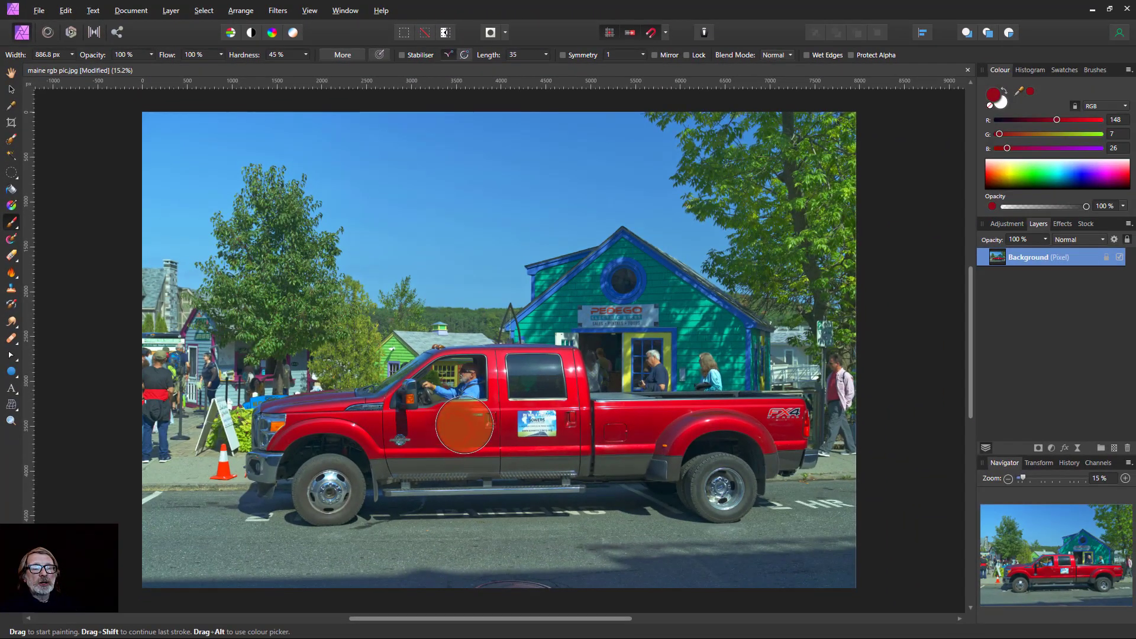
pyautogui.keyDown('alt'); pyautogui.click(588, 292); pyautogui.keyUp('alt')
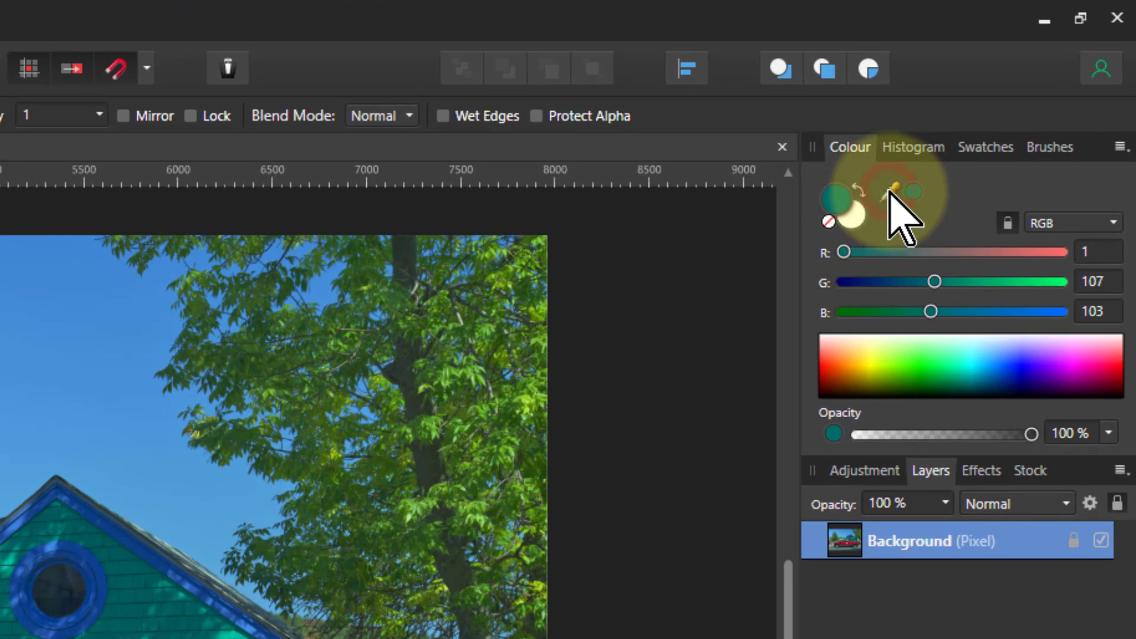
# Sample orange from the colour spectrum with the colour picker and apply it as the brush colour, R 250, G 92, B 0
pyautogui.moveTo(890, 193); pyautogui.dragTo(836, 367)
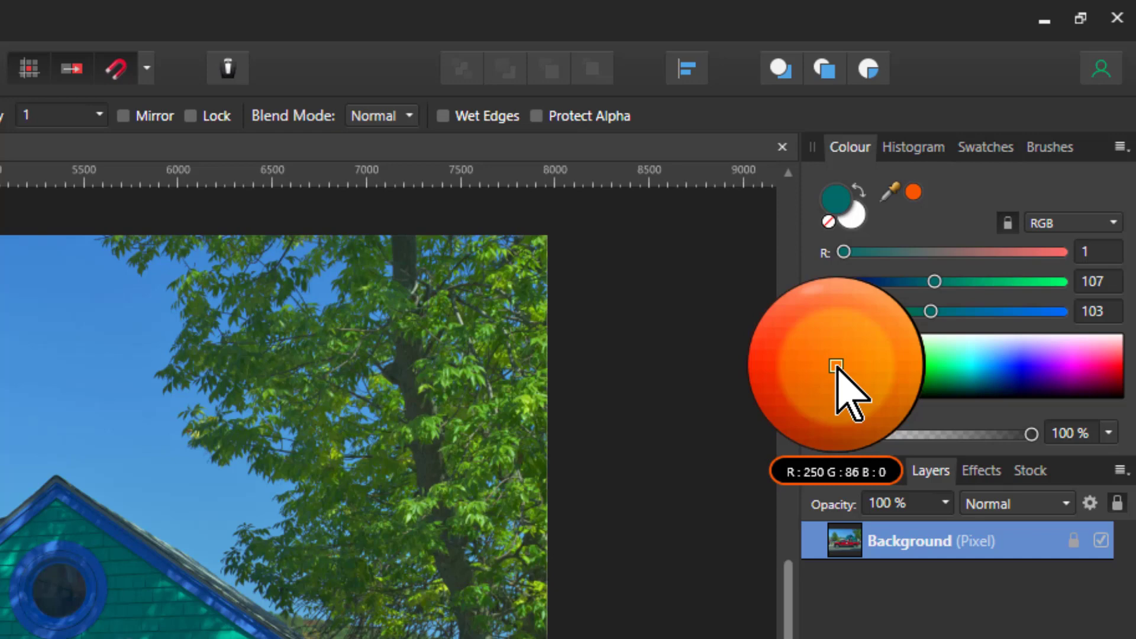
pyautogui.moveTo(836, 367)
pyautogui.mouseDown()
pyautogui.moveTo(837, 393)
pyautogui.moveTo(847, 355)
pyautogui.mouseUp()
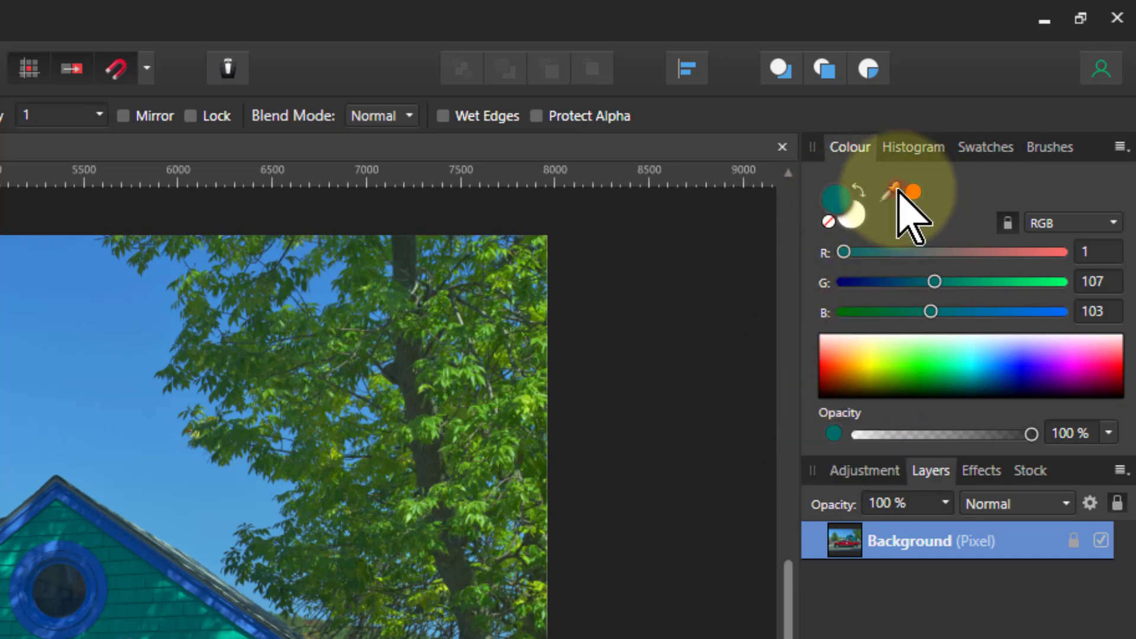
pyautogui.click(910, 192)
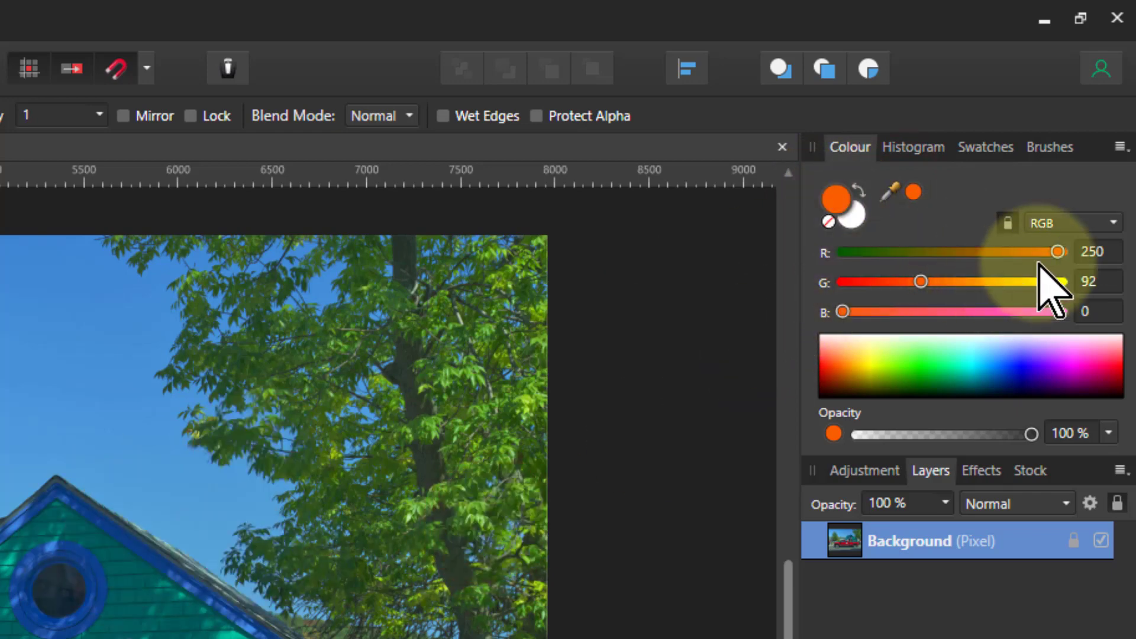
# Adjust the orange brush colour to a light brown with R 180, G 118, B 65
pyautogui.moveTo(1058, 252); pyautogui.dragTo(984, 252)
pyautogui.moveTo(843, 312); pyautogui.dragTo(868, 315)
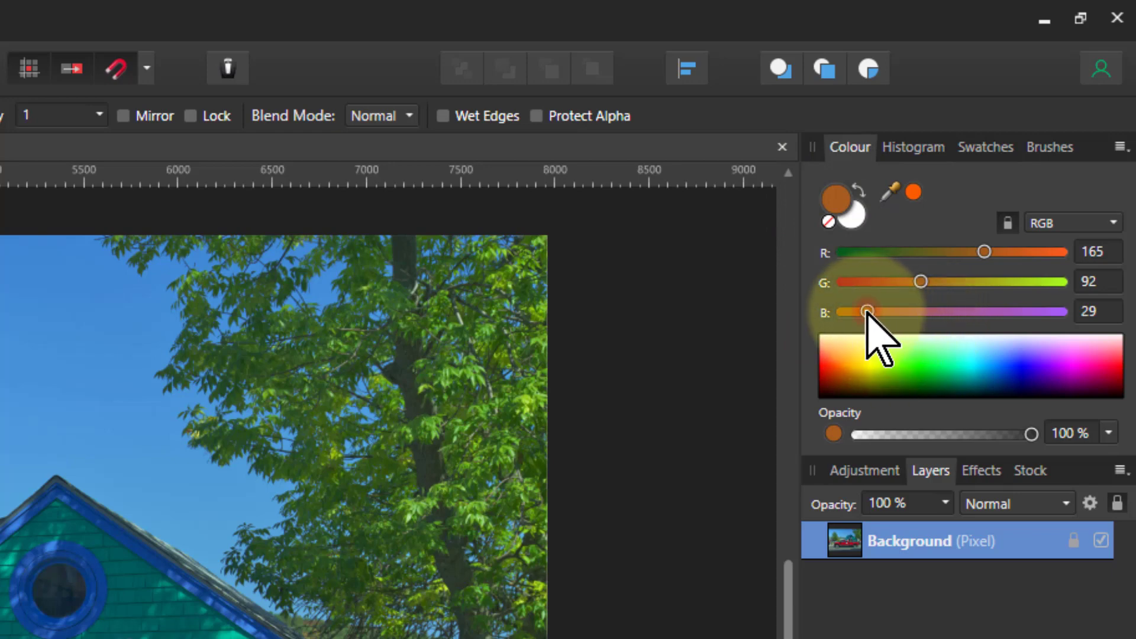
pyautogui.moveTo(868, 312); pyautogui.dragTo(900, 307)
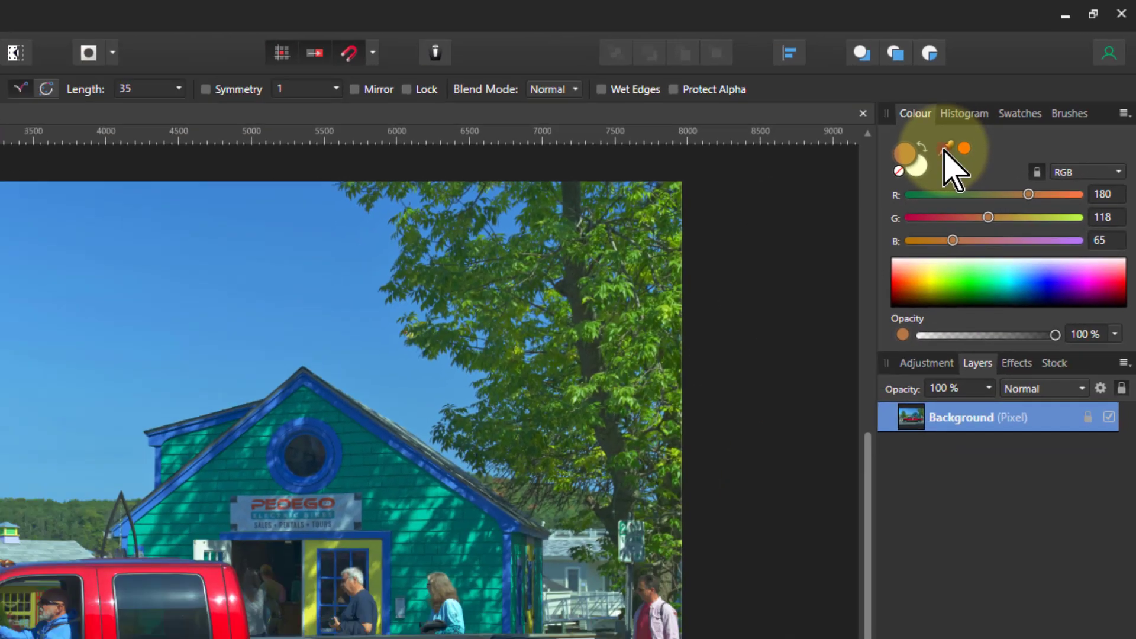
# Apply the picked orange to the brush again, R 250, G 92, B 0, and paint test dabs above the truck cab, undoing them
pyautogui.click(913, 191)
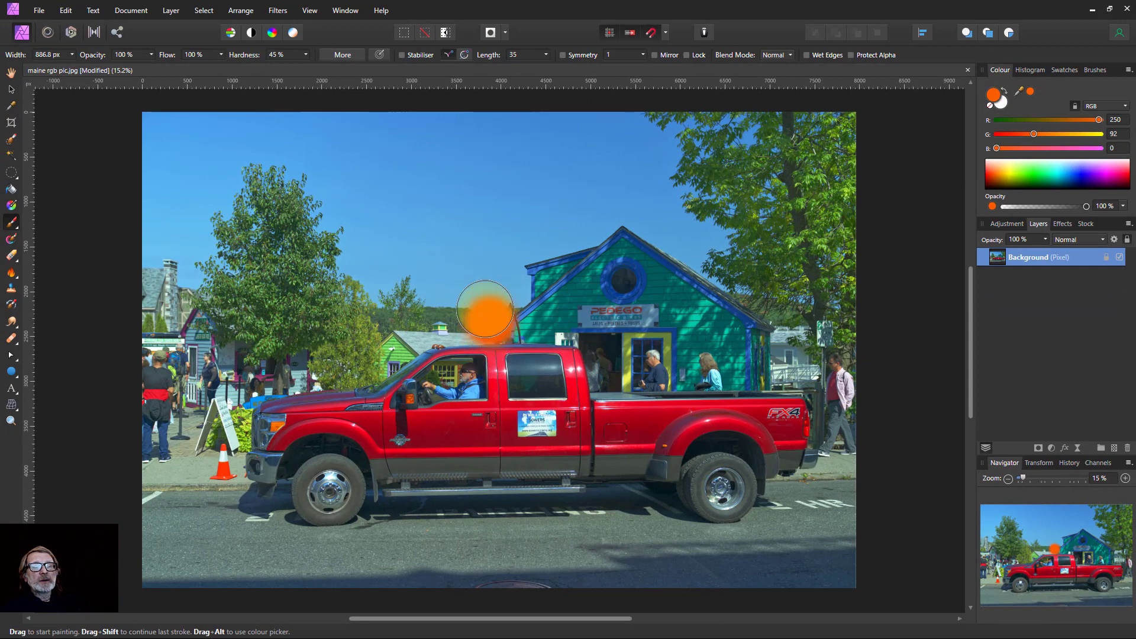
pyautogui.click(458, 319)
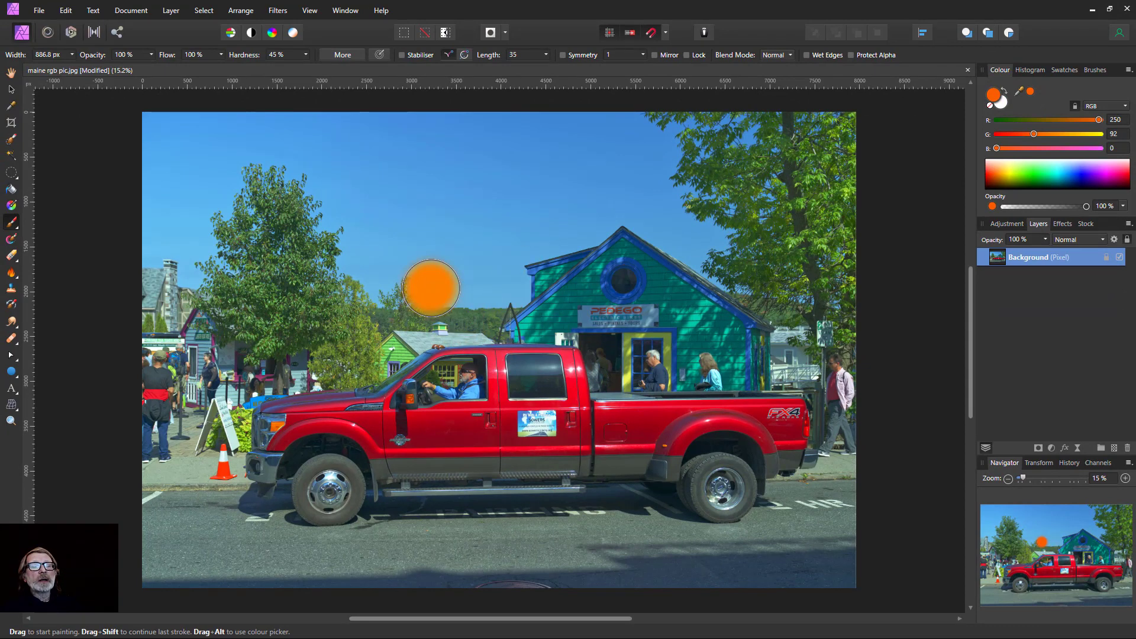
pyautogui.hotkey('ctrl', 'z')
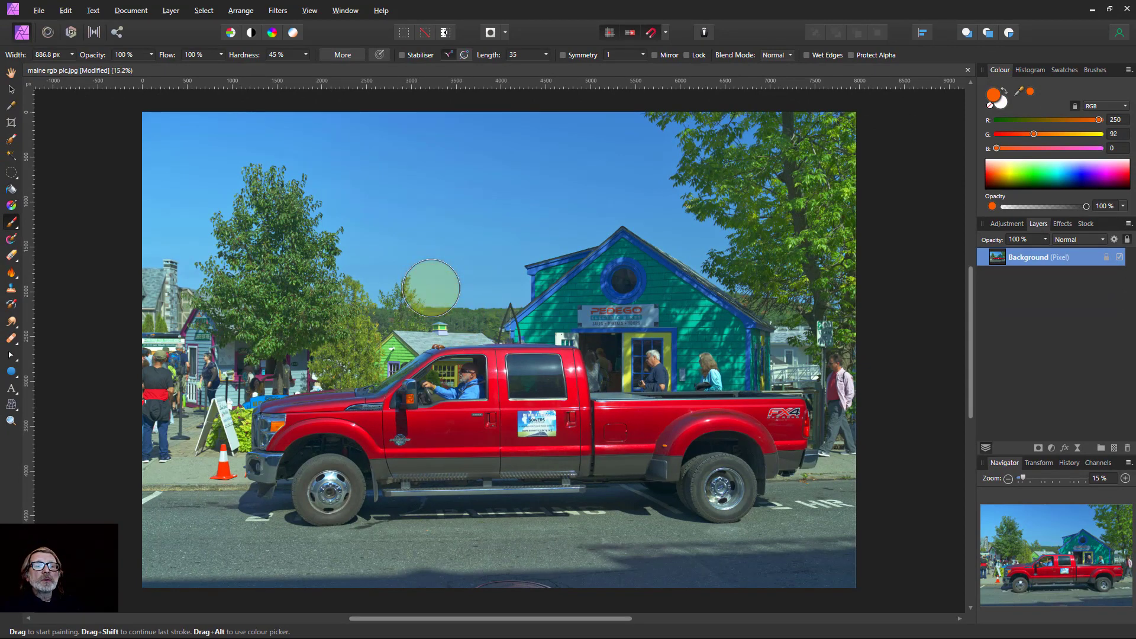
pyautogui.hotkey('ctrl', 'z')
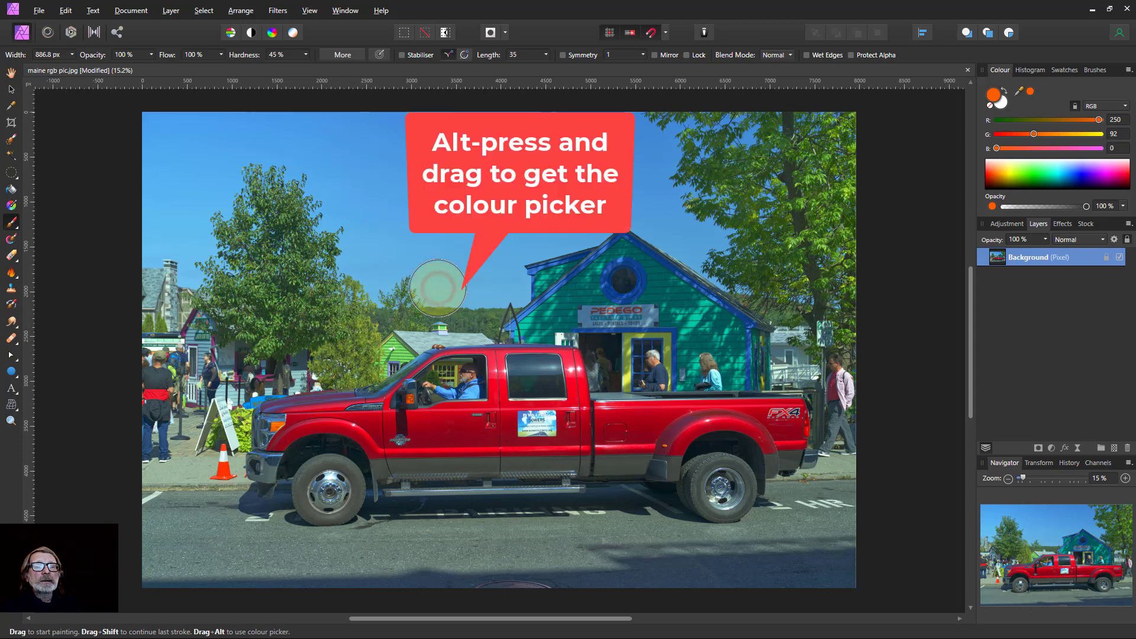
# Sample the yellow-green seen through the truck's cab window as the brush colour, R 142, G 154, B 52, and undo the test dab
pyautogui.moveTo(437, 288)
pyautogui.mouseDown()
pyautogui.moveTo(459, 287)
pyautogui.moveTo(472, 310)
pyautogui.moveTo(562, 270)
pyautogui.moveTo(542, 335)
pyautogui.moveTo(494, 388)
pyautogui.moveTo(455, 398)
pyautogui.moveTo(515, 385)
pyautogui.moveTo(456, 379)
pyautogui.mouseUp()
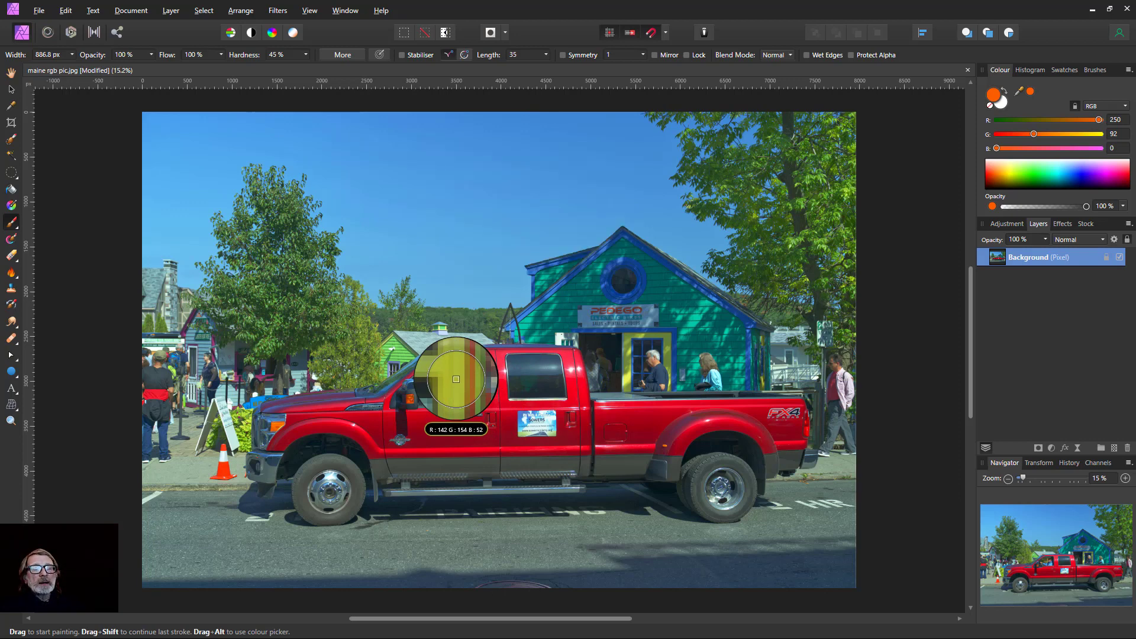
pyautogui.moveTo(457, 380); pyautogui.dragTo(455, 379)
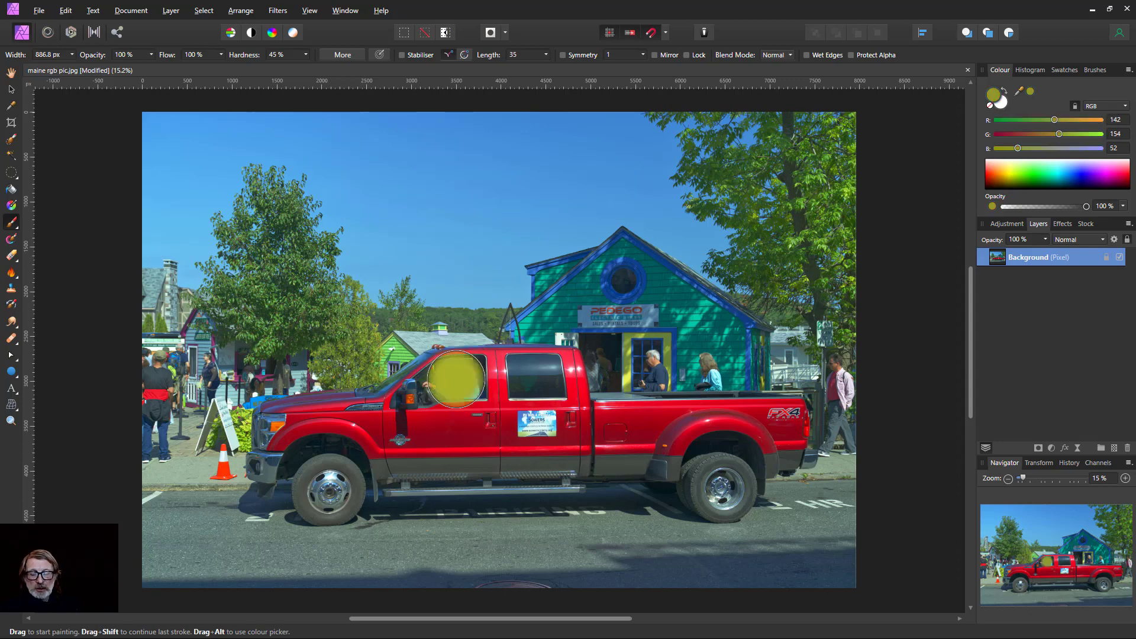
pyautogui.hotkey('ctrl', 'z')
# Paint test dabs of the sampled yellow-green over the cab window and in the sky above the truck, undoing earlier dabs
pyautogui.click(456, 379)
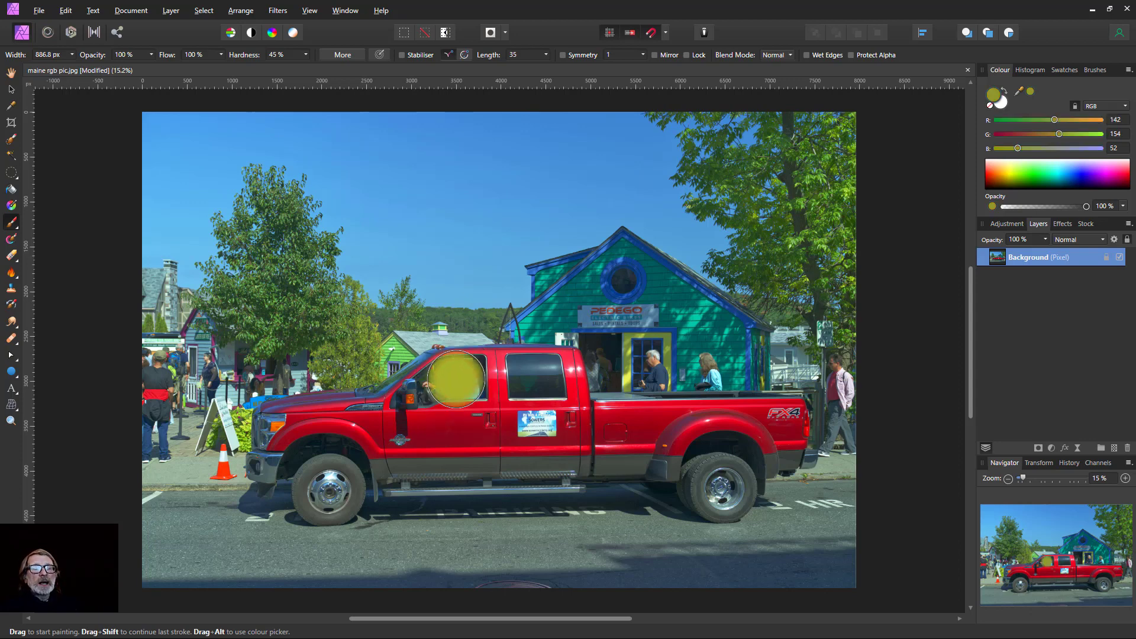
pyautogui.hotkey('ctrl', 'z')
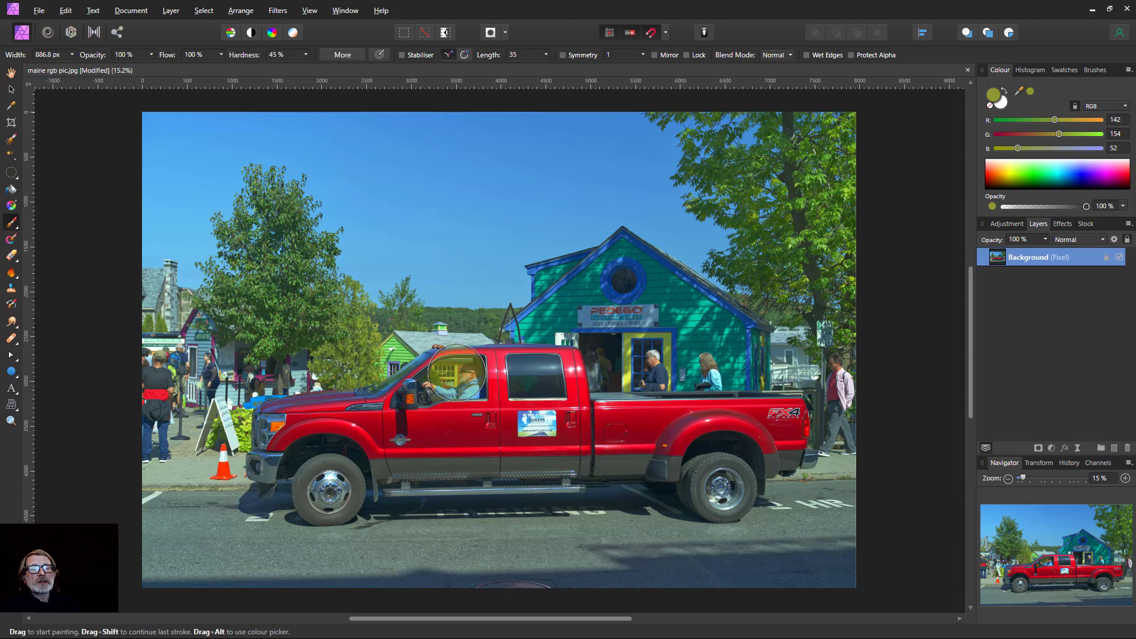
pyautogui.click(459, 377)
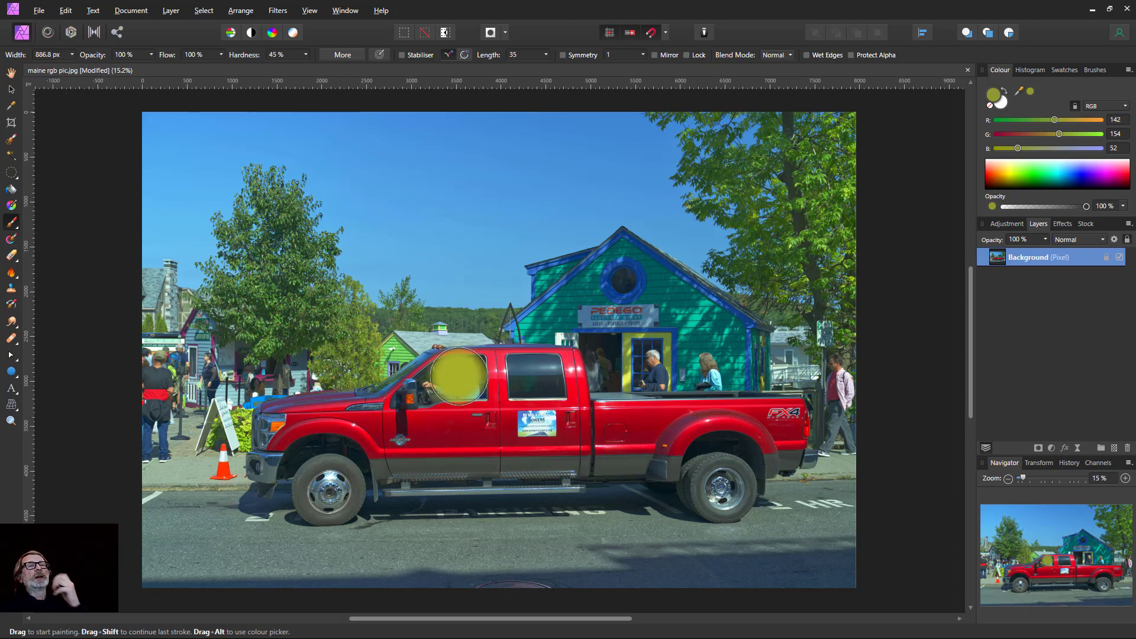
pyautogui.moveTo(462, 377)
pyautogui.mouseDown()
pyautogui.moveTo(537, 301)
pyautogui.moveTo(655, 225)
pyautogui.moveTo(669, 233)
pyautogui.moveTo(697, 218)
pyautogui.moveTo(694, 185)
pyautogui.moveTo(589, 214)
pyautogui.mouseUp()
pyautogui.moveTo(527, 256)
pyautogui.mouseDown()
pyautogui.moveTo(475, 258)
pyautogui.moveTo(494, 272)
pyautogui.mouseUp()
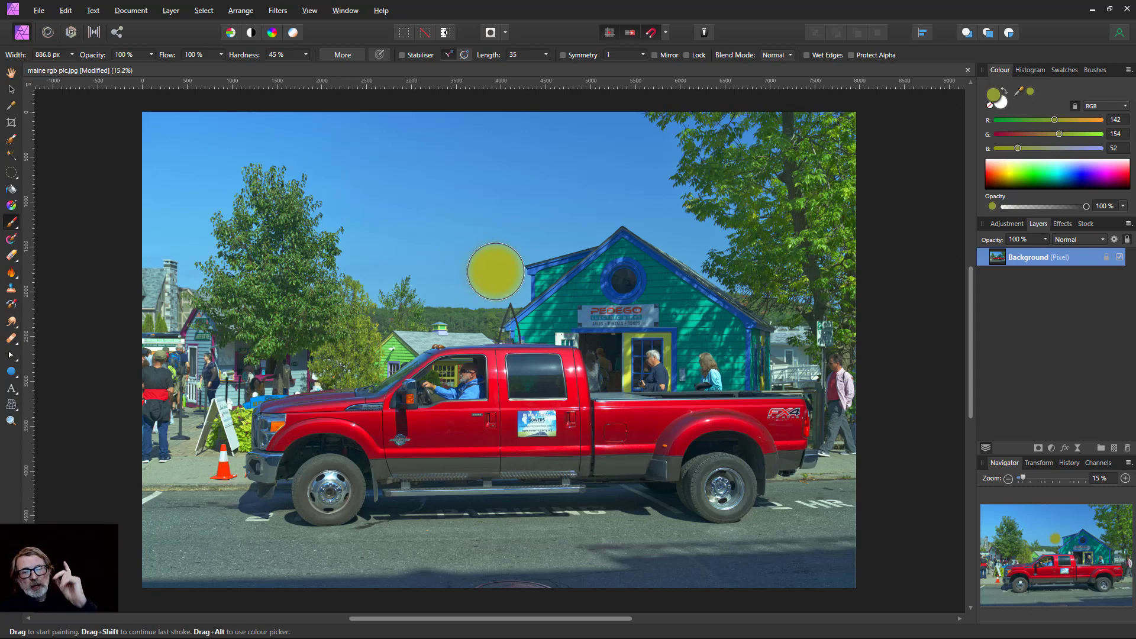
pyautogui.moveTo(496, 272)
pyautogui.mouseDown()
pyautogui.moveTo(497, 261)
pyautogui.moveTo(419, 283)
pyautogui.mouseUp()
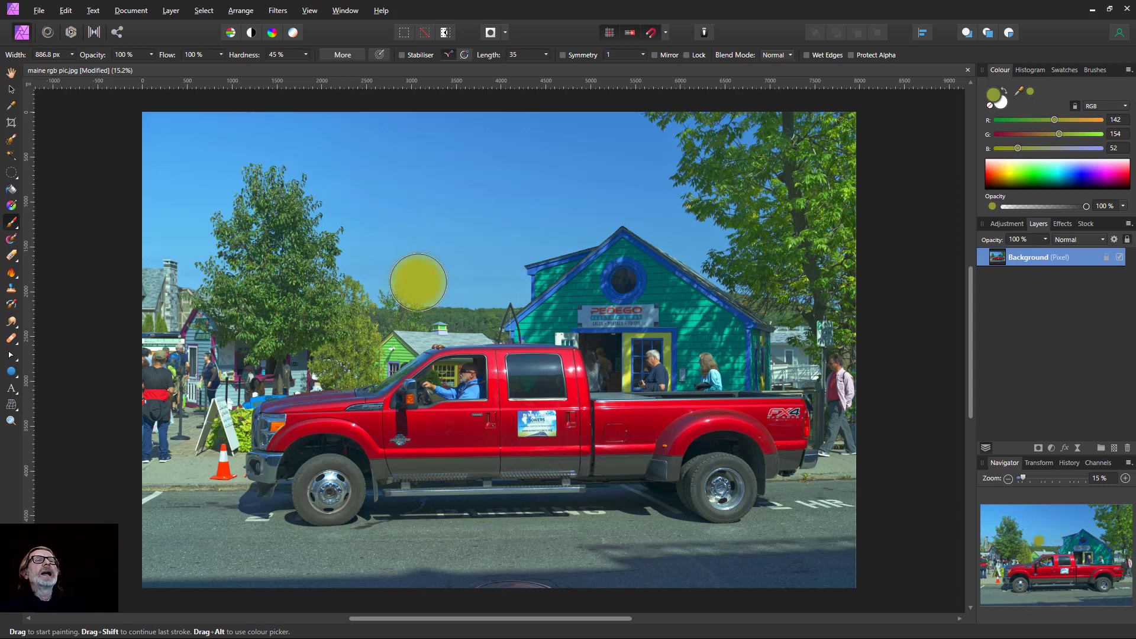
pyautogui.hotkey('ctrl', 'z')
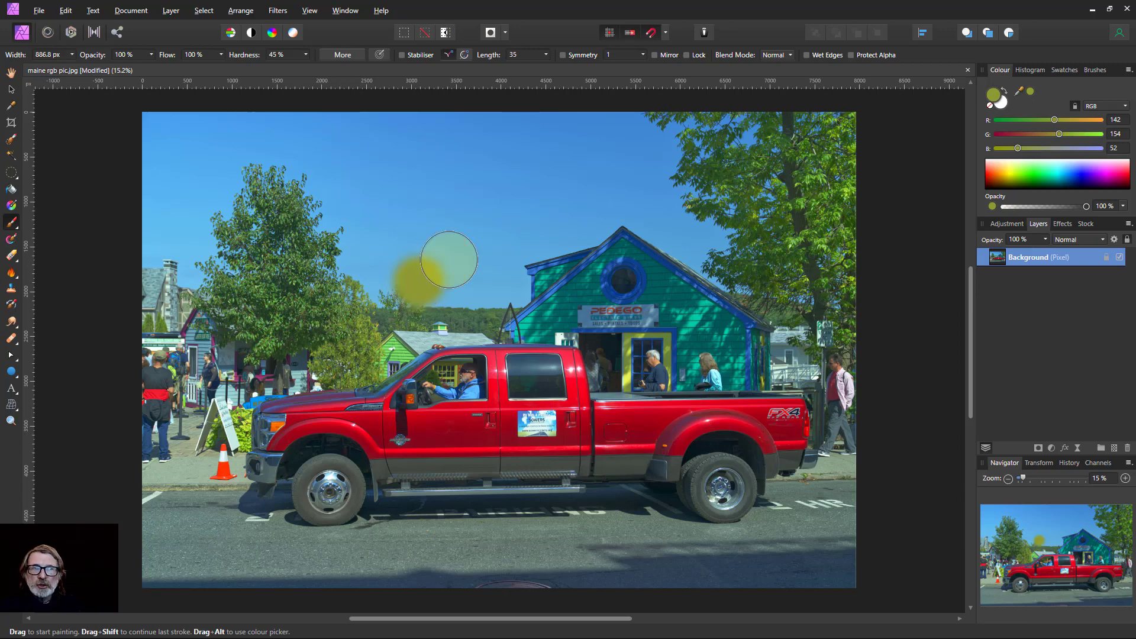